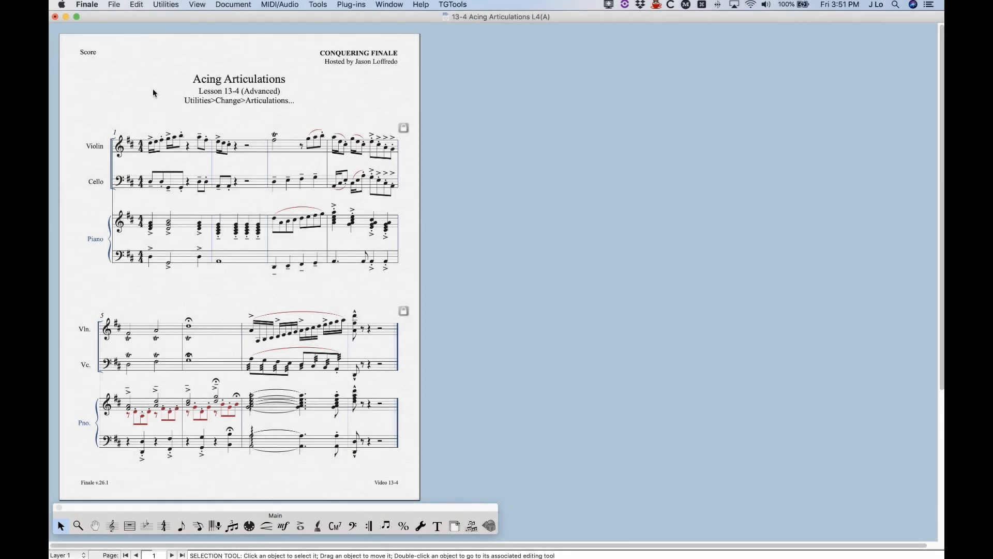
pyautogui.click(166, 4)
pyautogui.moveTo(176, 267)
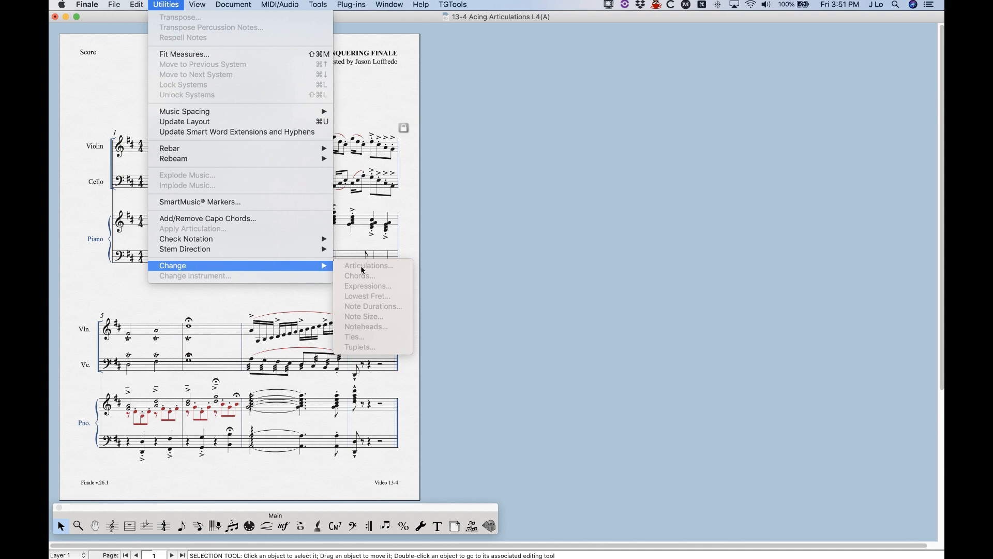
pyautogui.click(158, 5)
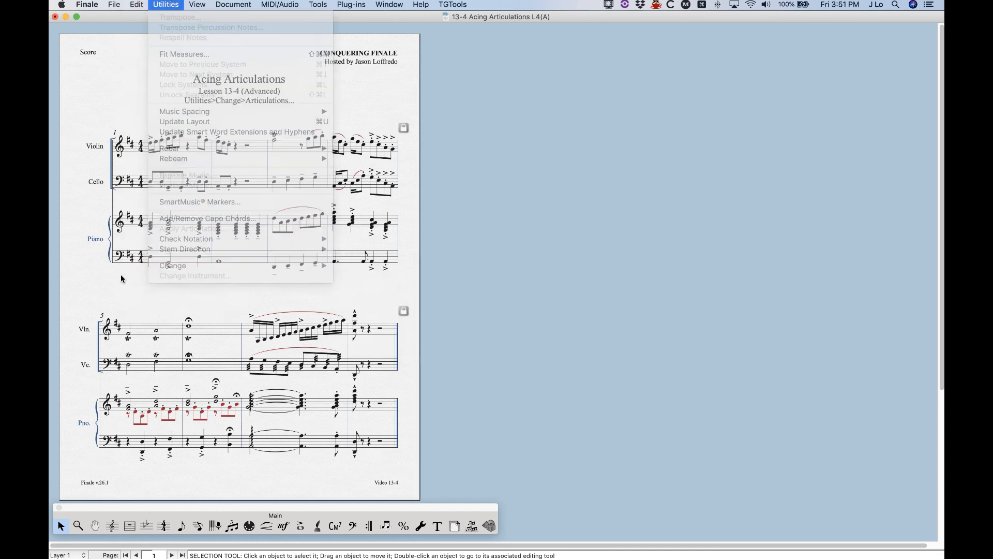
pyautogui.click(301, 527)
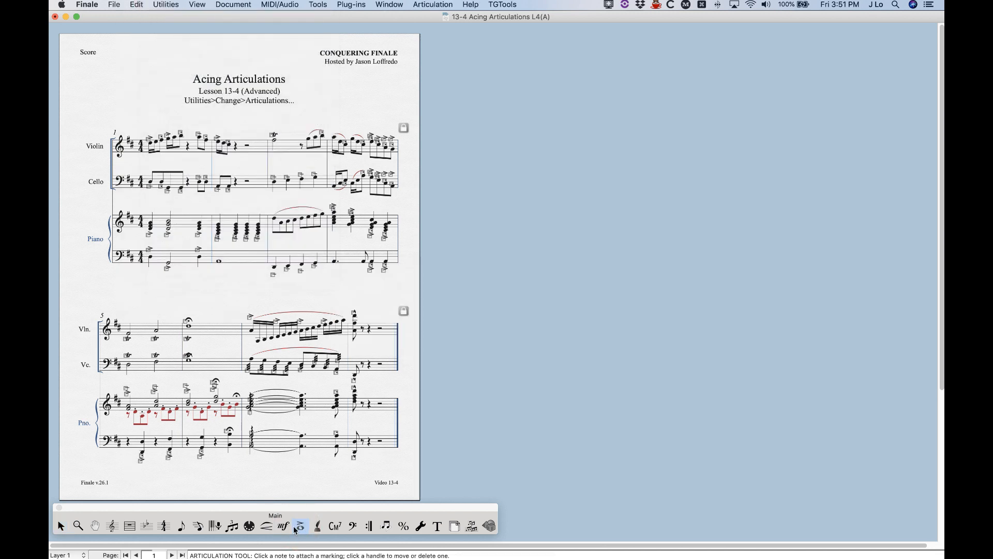
pyautogui.click(61, 527)
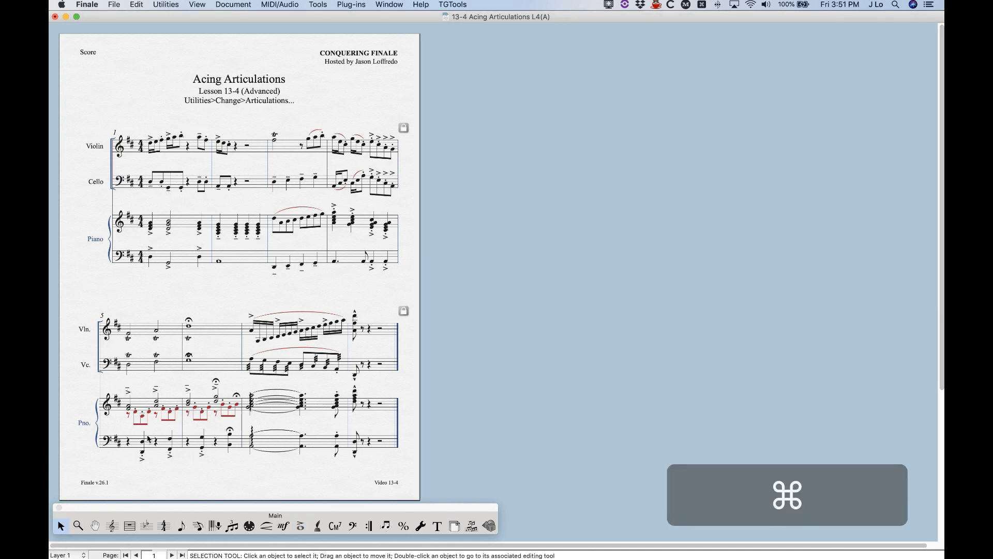
# Open the Change Articulation Assignments dialog for measures 1–2 of the Violin and Cello staves
pyautogui.press('super+equal')
pyautogui.press('super+equal')
pyautogui.click(245, 187)
pyautogui.keyDown('shift'); pyautogui.click(321, 236); pyautogui.keyUp('shift')
pyautogui.click(171, 4)
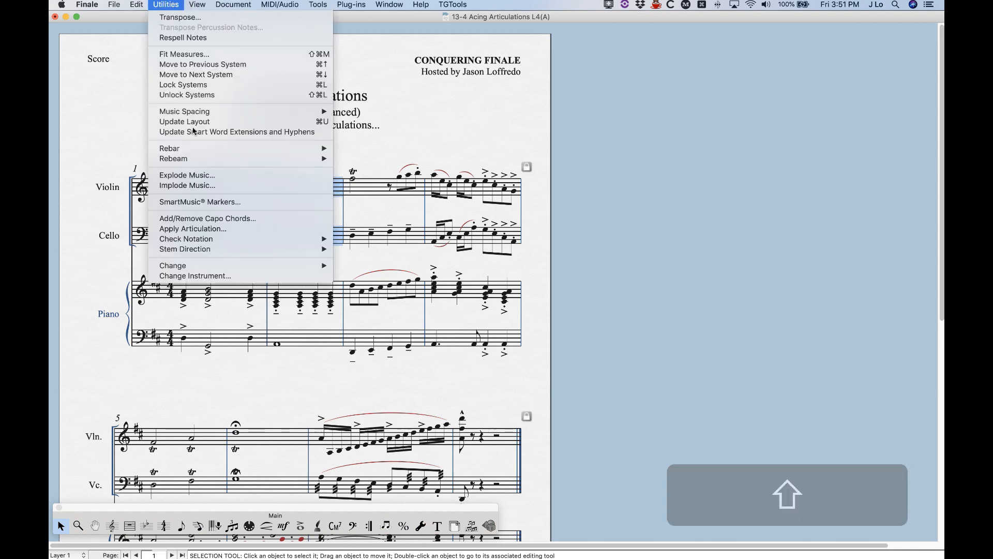
pyautogui.moveTo(265, 270)
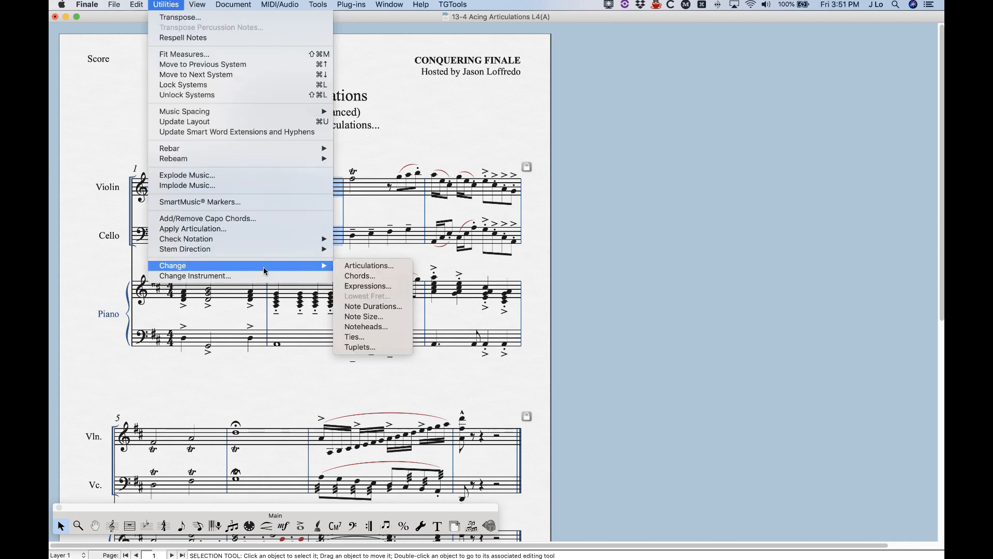
pyautogui.click(363, 265)
pyautogui.moveTo(430, 120); pyautogui.dragTo(499, 111)
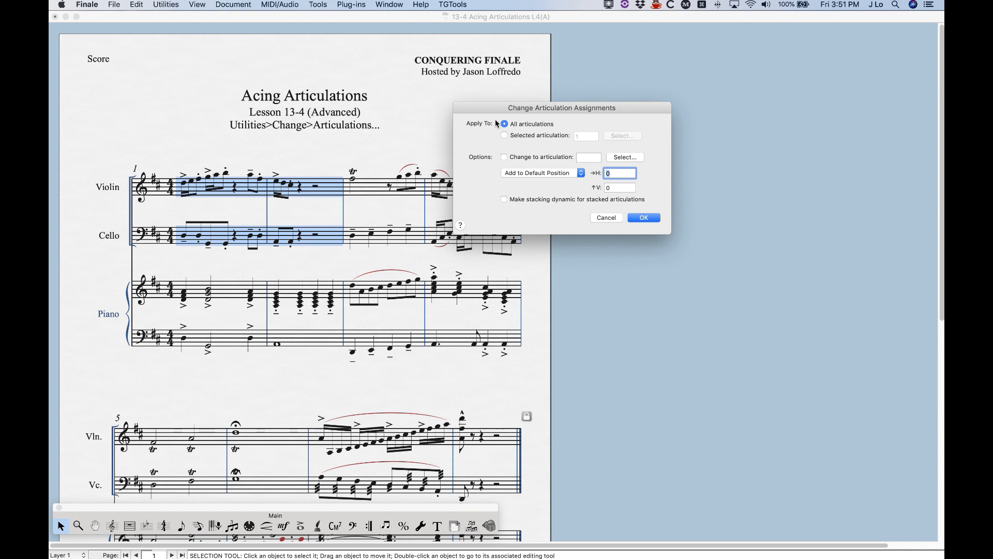
# Examine the articulation choices available for both the selected-articulation filter and the change-to option
pyautogui.click(505, 136)
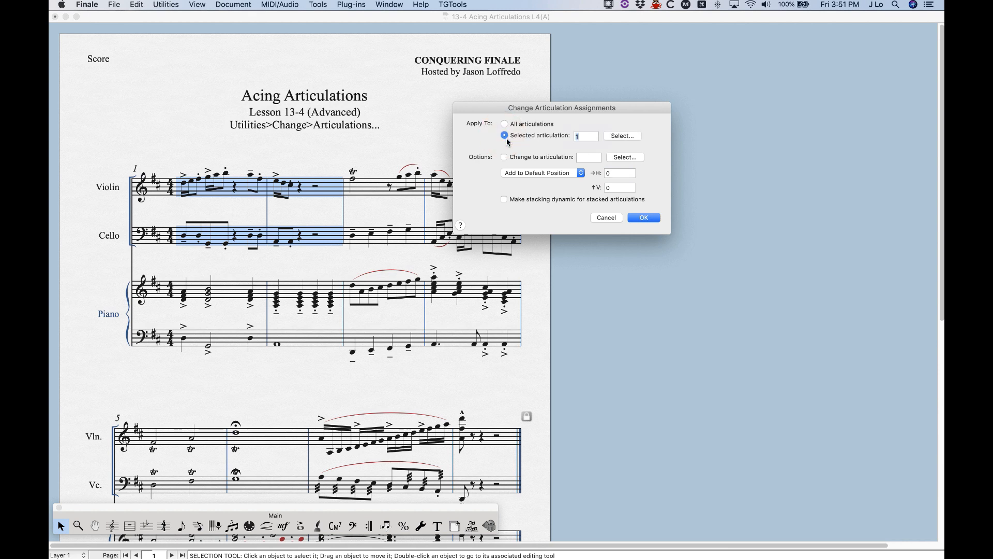
pyautogui.click(621, 135)
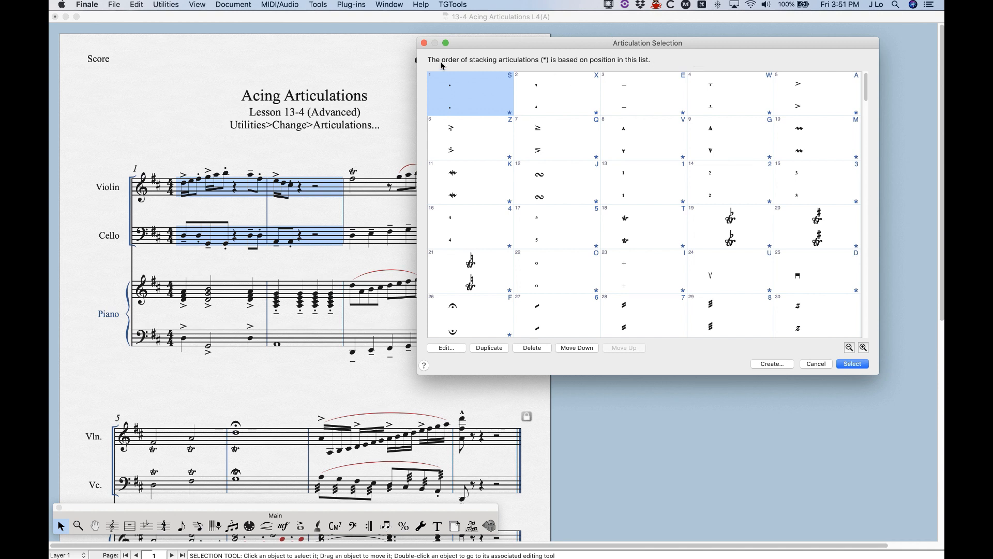
pyautogui.click(425, 43)
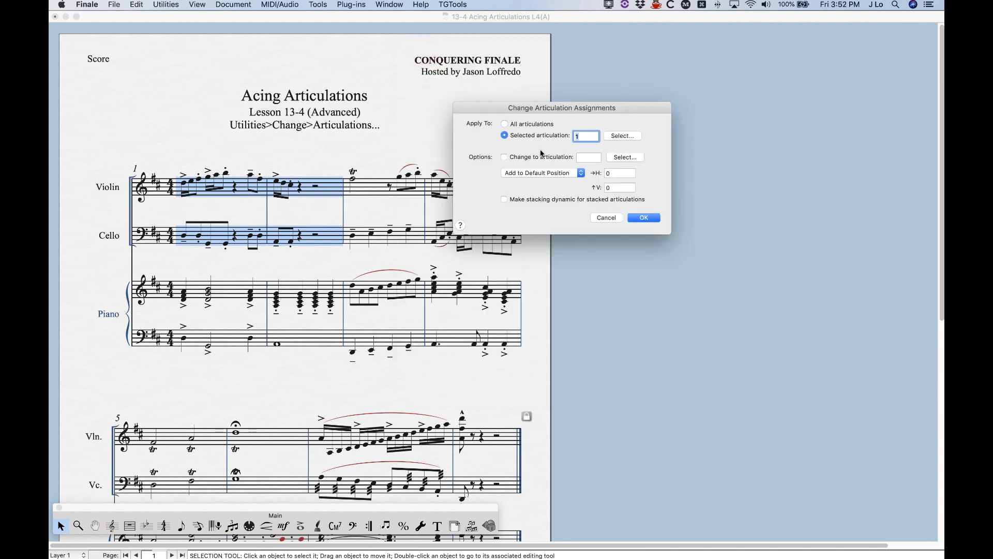
pyautogui.click(505, 125)
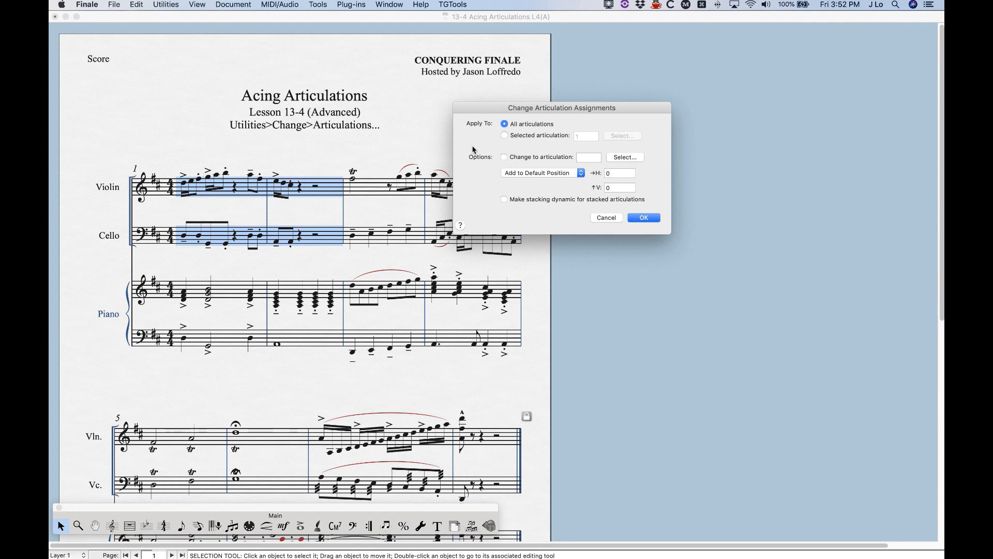
pyautogui.click(504, 157)
pyautogui.click(620, 157)
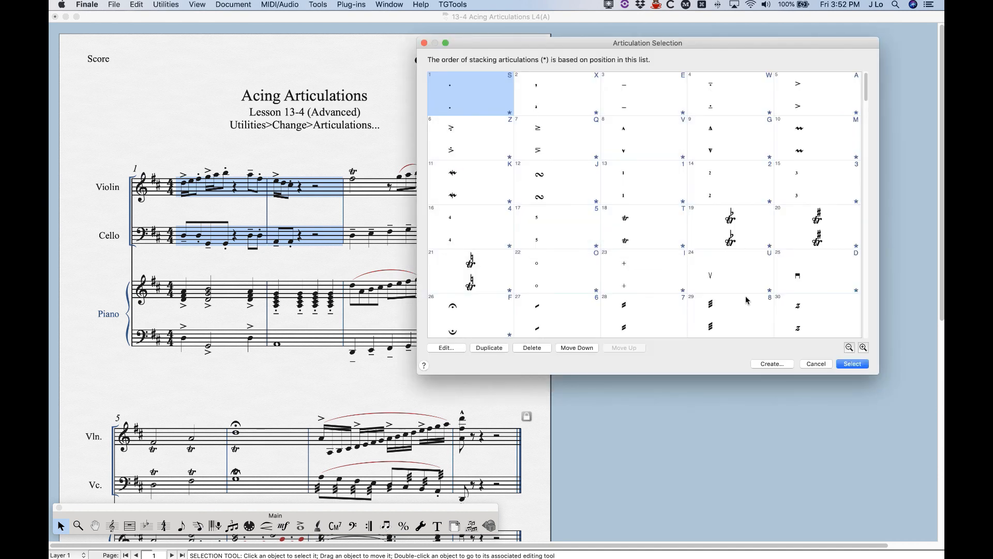
pyautogui.click(817, 365)
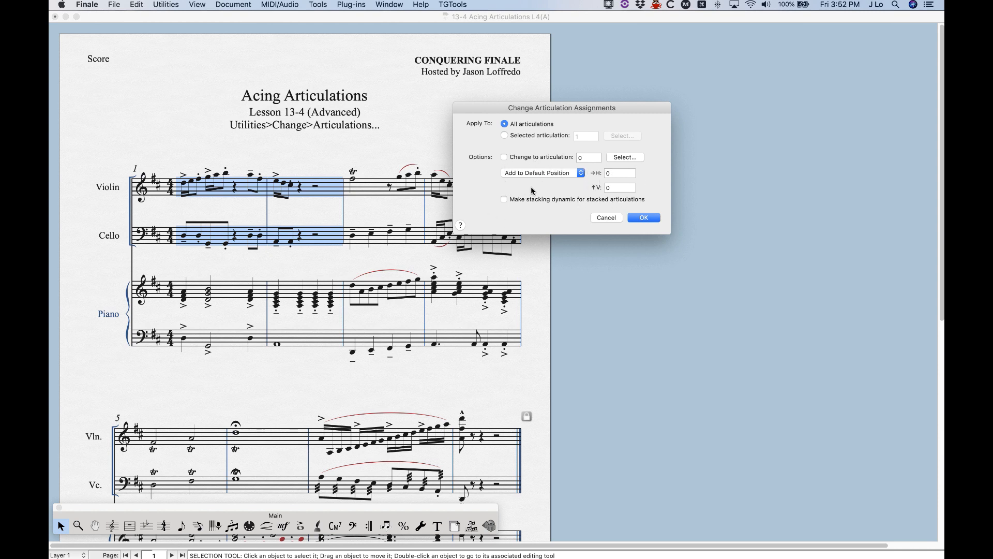
# Try changing all articulations in Violin and Cello measures 1–2 to staccato, articulation 1
pyautogui.moveTo(489, 108); pyautogui.dragTo(515, 116)
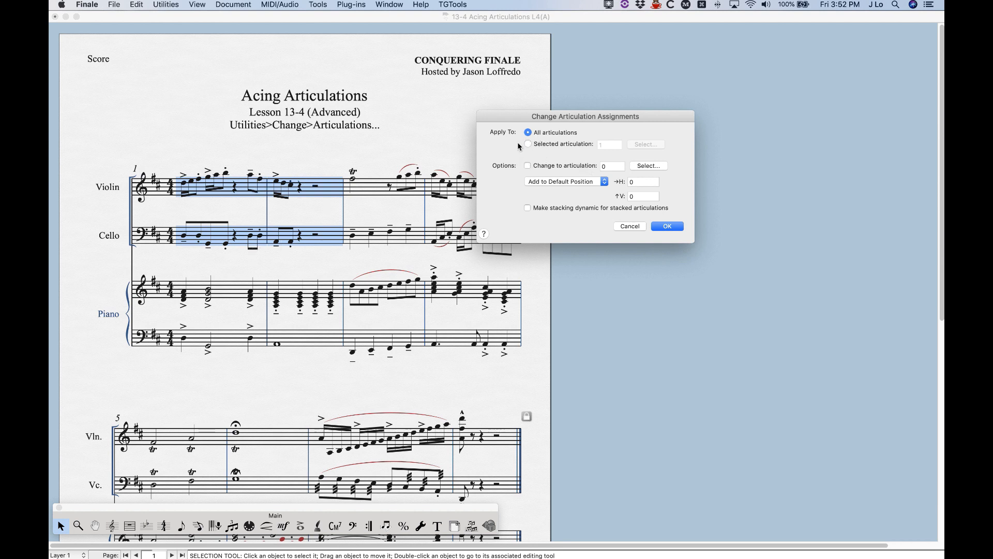
pyautogui.click(528, 166)
pyautogui.click(649, 166)
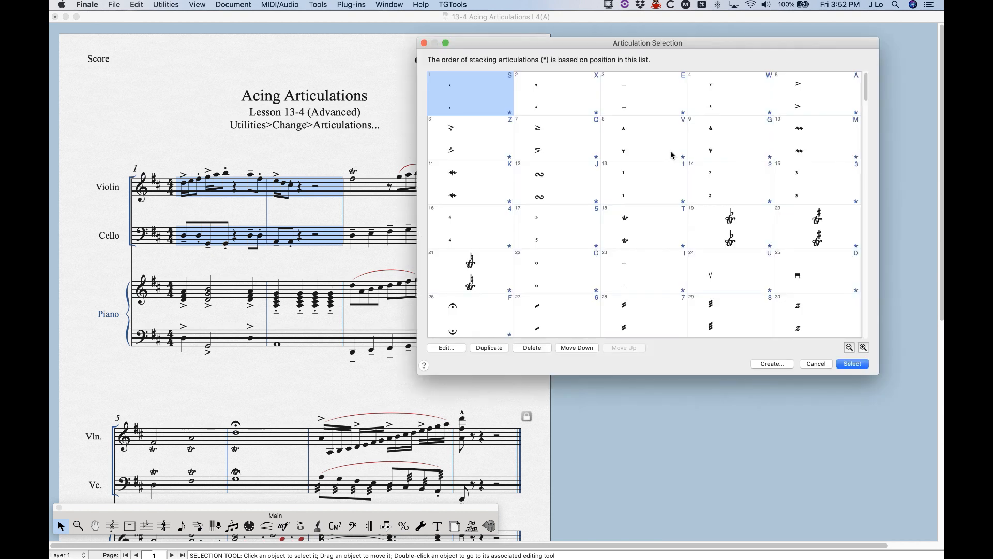
pyautogui.click(856, 364)
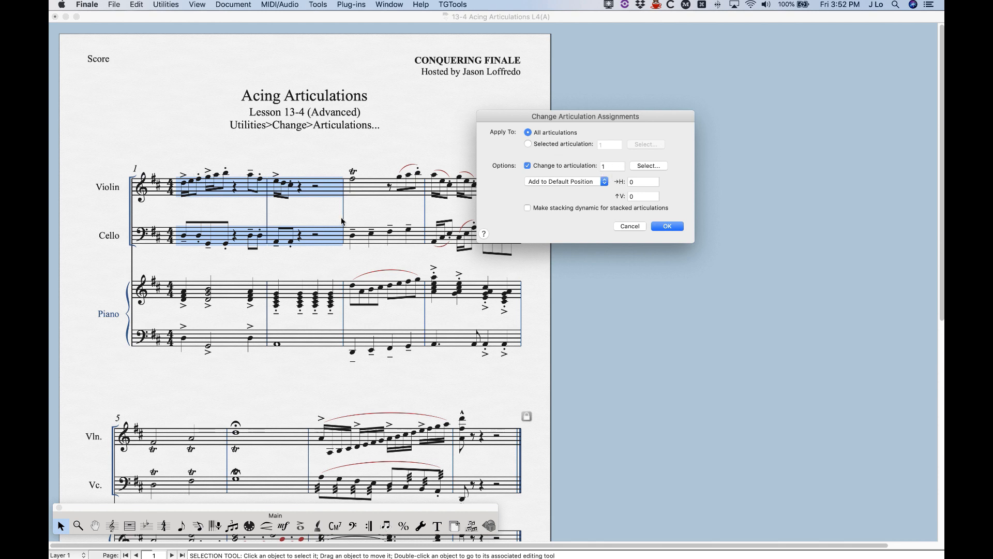
pyautogui.click(667, 226)
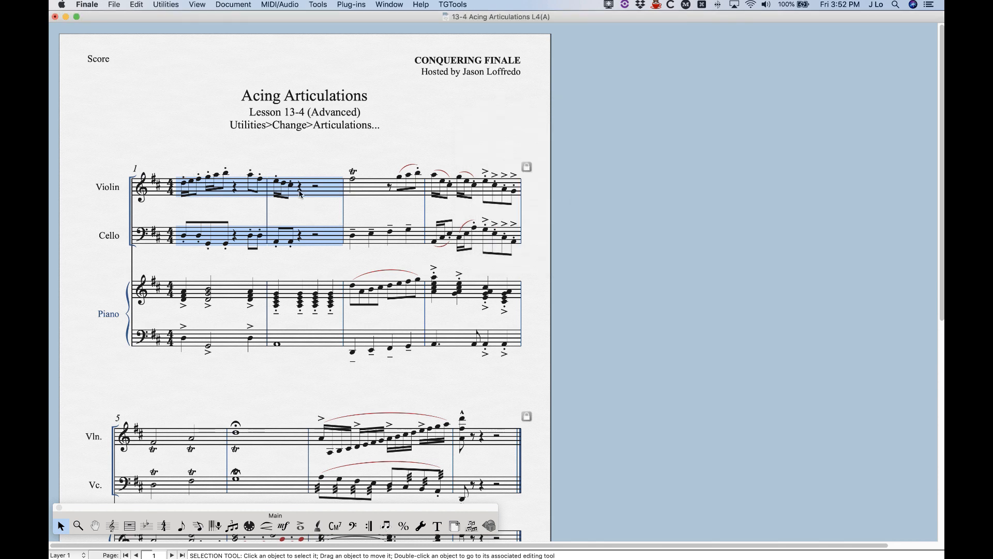
pyautogui.press('super+z')
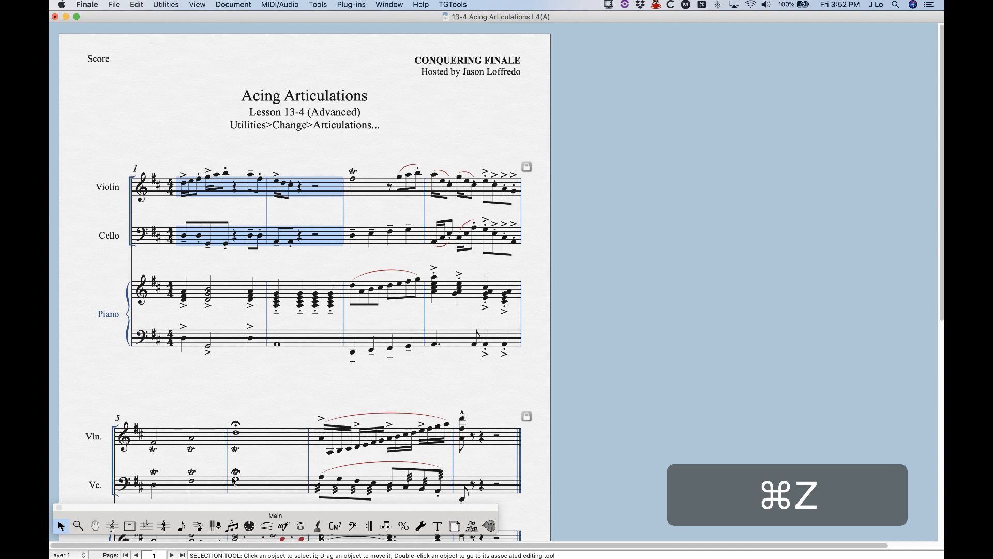
# Try replacing the Violin and Cello articulations in measures 1–2 with staccato using the Articulation tool and the S metatool
pyautogui.click(301, 526)
pyautogui.moveTo(169, 153); pyautogui.dragTo(317, 261)
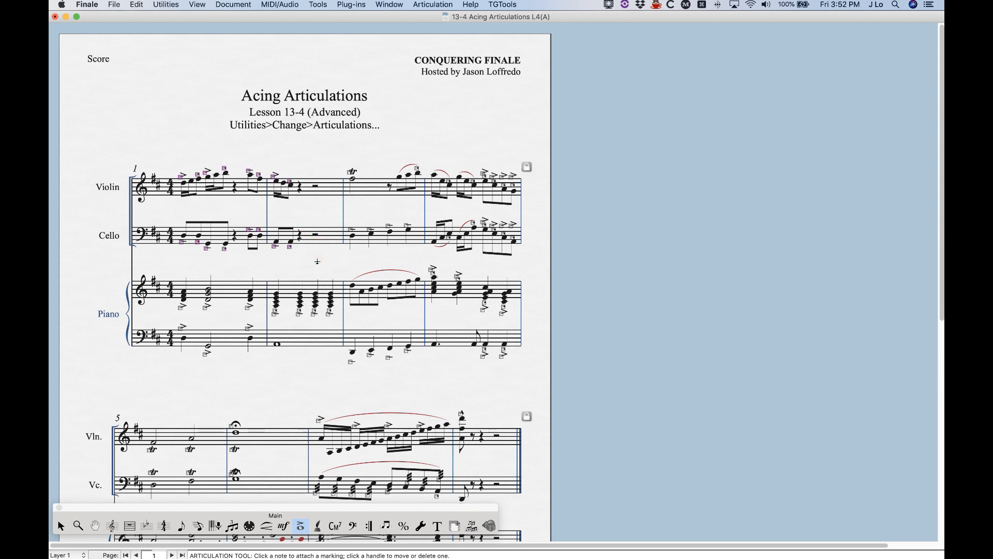
pyautogui.press('s')
pyautogui.press('s')
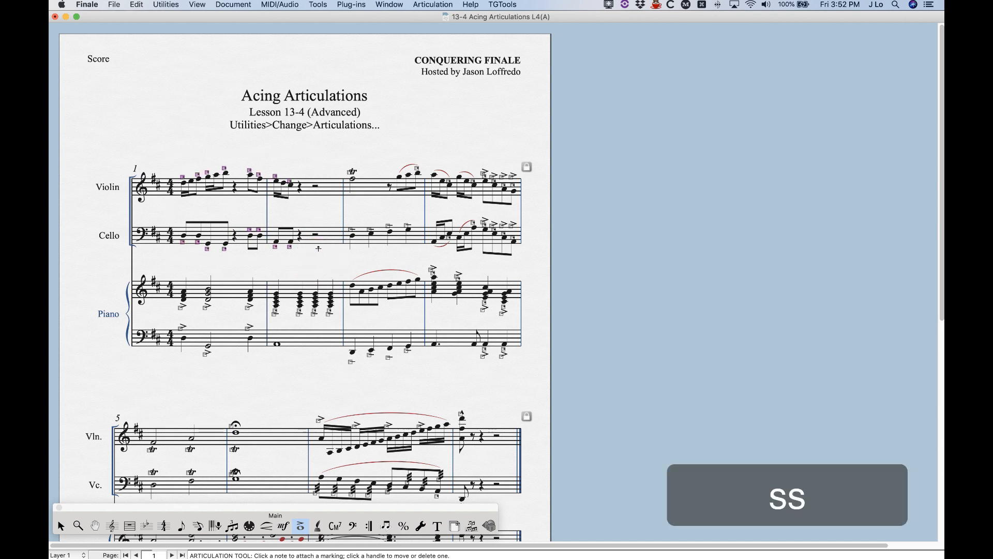
pyautogui.press('super+z')
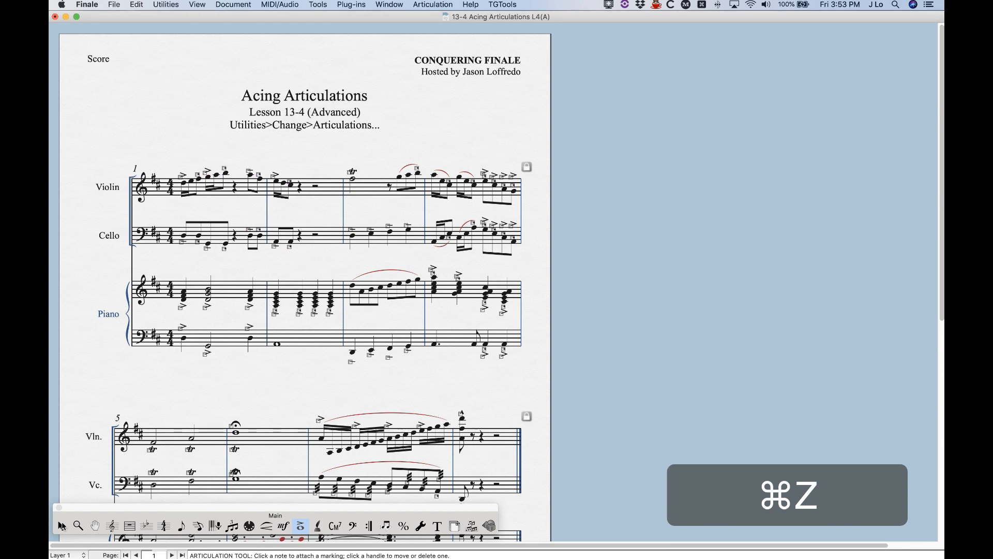
# Start an articulation change on Violin and Cello measures 1–2 that applies only to the accent, articulation 5
pyautogui.click(61, 526)
pyautogui.click(243, 184)
pyautogui.keyDown('shift'); pyautogui.click(327, 237); pyautogui.keyUp('shift')
pyautogui.click(166, 4)
pyautogui.moveTo(189, 269)
pyautogui.click(368, 266)
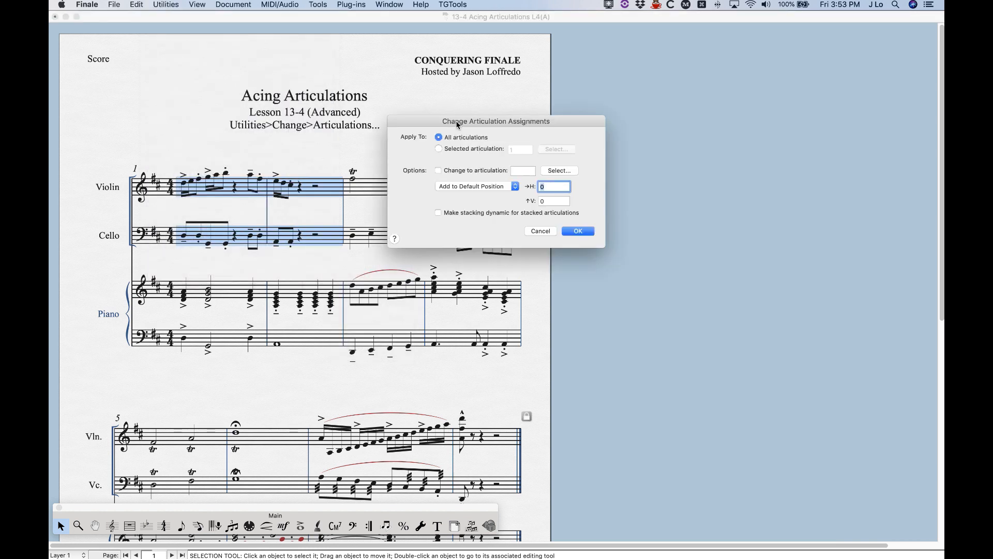
pyautogui.moveTo(456, 121); pyautogui.dragTo(544, 114)
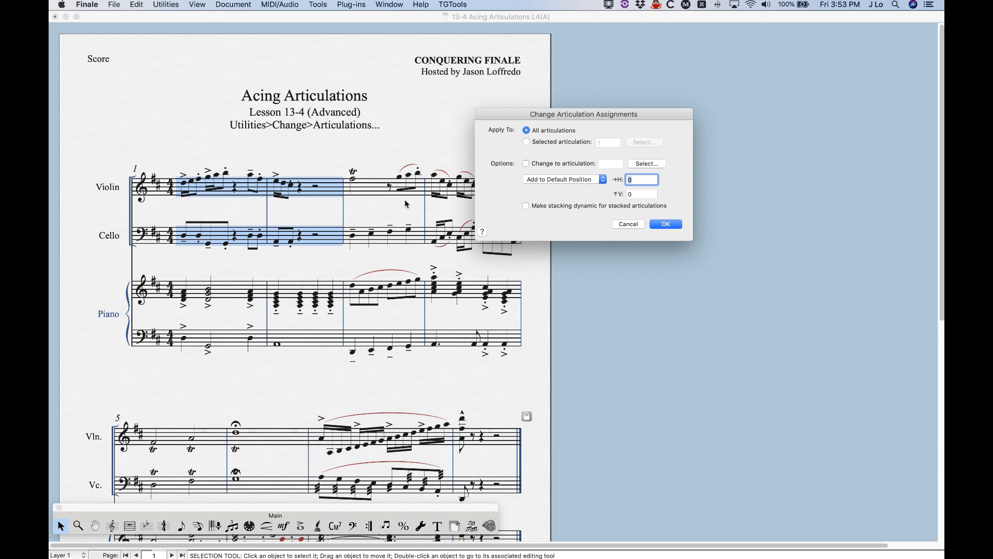
pyautogui.click(526, 142)
pyautogui.click(645, 141)
pyautogui.click(799, 98)
pyautogui.click(852, 363)
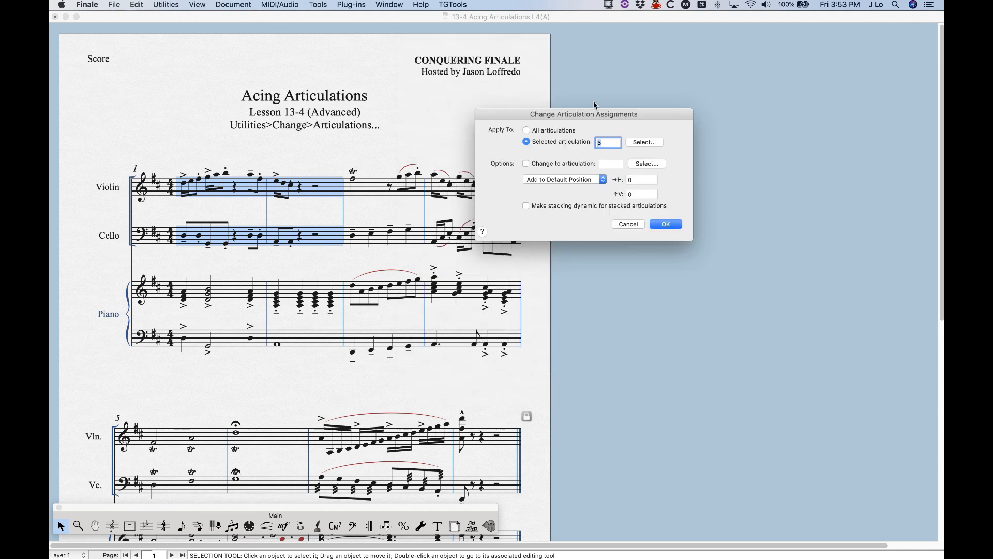
# Try changing the accents in Violin and Cello measures 1–2 to tenuto, articulation 3
pyautogui.click(527, 164)
pyautogui.click(635, 164)
pyautogui.click(641, 98)
pyautogui.click(854, 364)
pyautogui.click(671, 222)
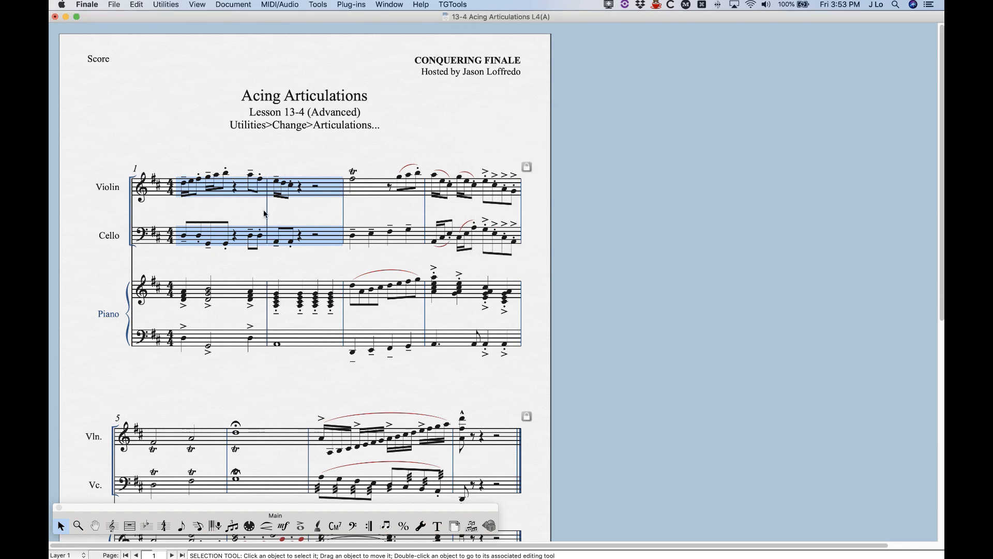
pyautogui.press('super+z')
# Try changing all articulations in measure 2 of the upper Piano staff to tenuto, articulation 3
pyautogui.click(293, 292)
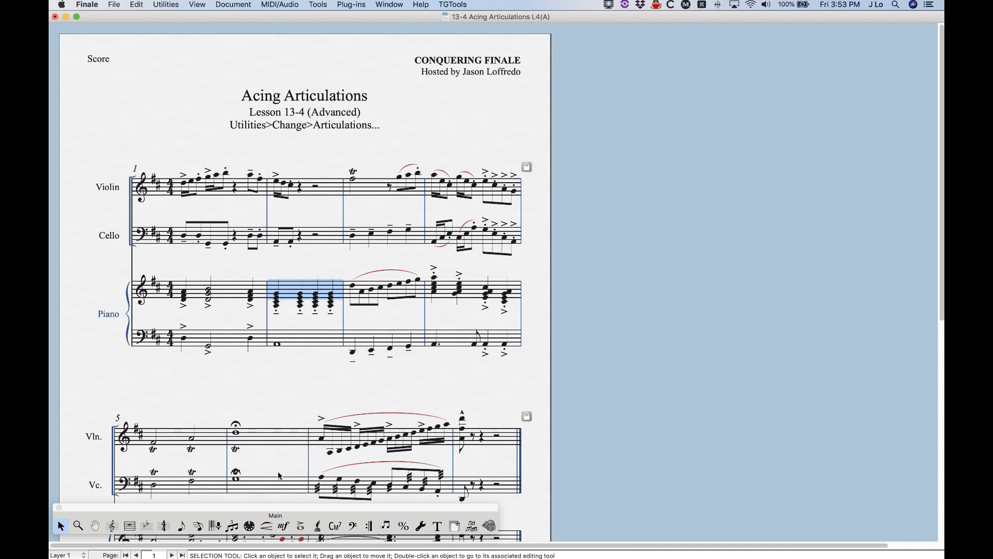
pyautogui.click(166, 4)
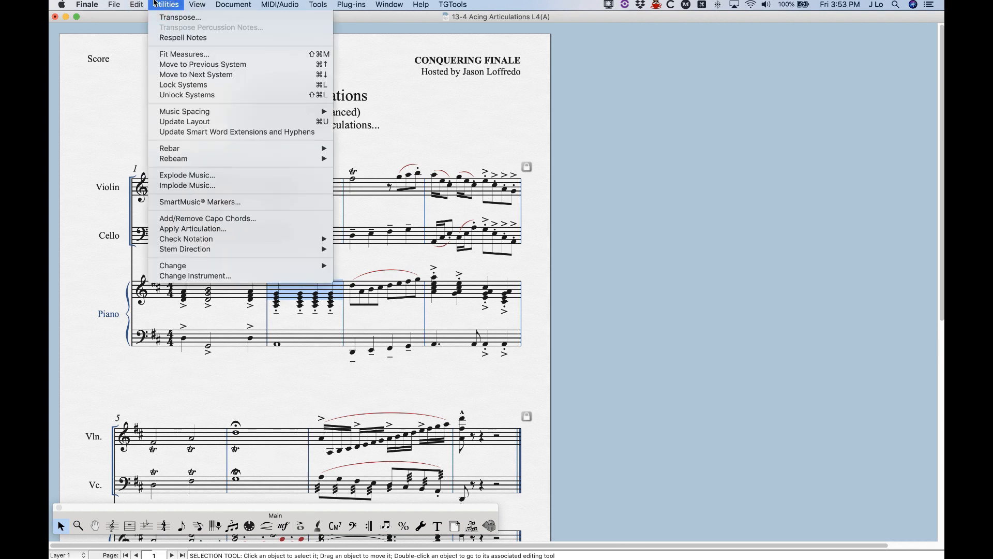
pyautogui.moveTo(191, 270)
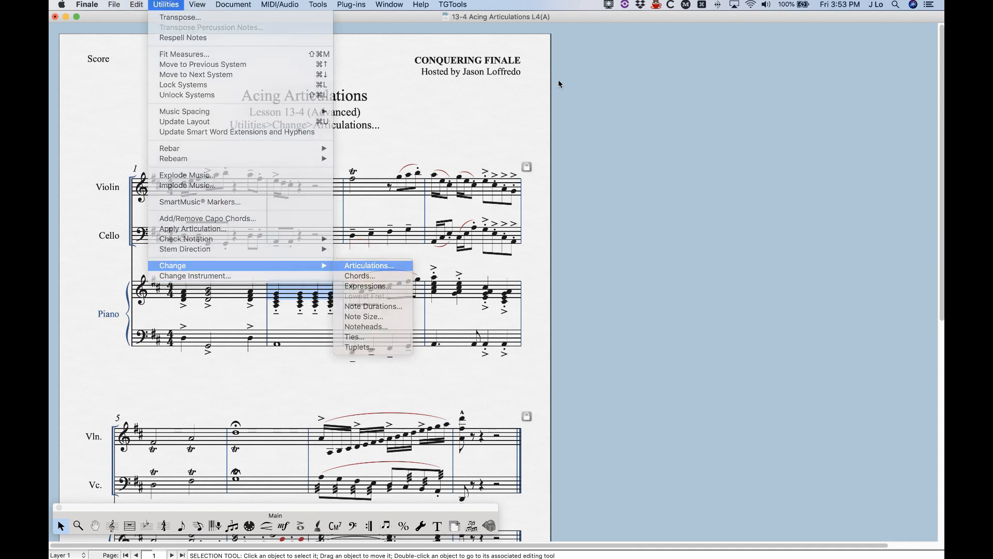
pyautogui.click(358, 265)
pyautogui.click(468, 170)
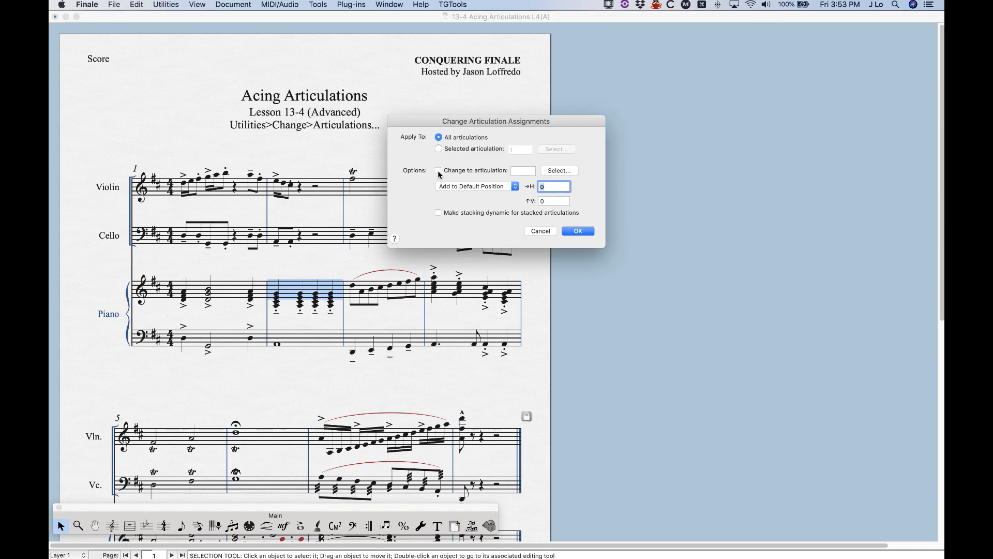
pyautogui.click(568, 177)
pyautogui.click(644, 94)
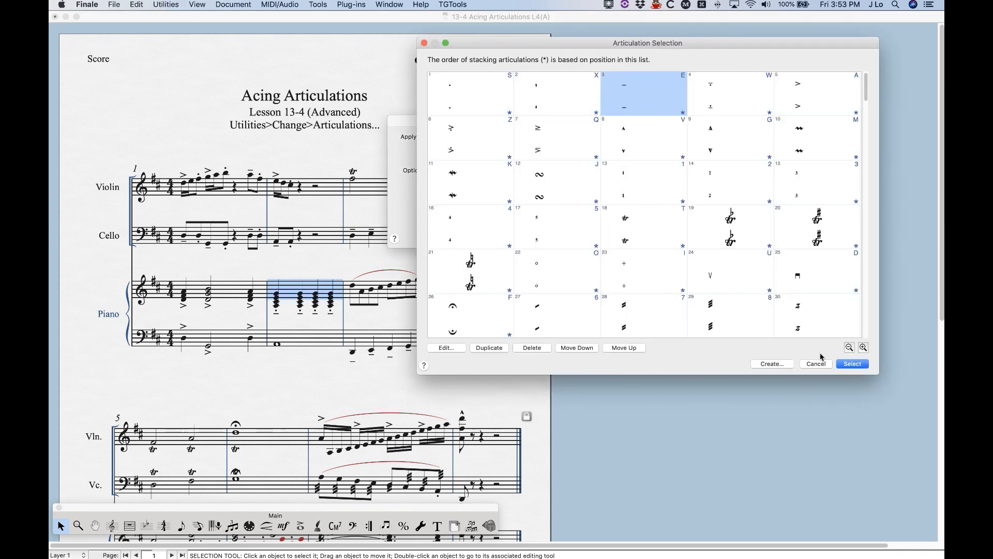
pyautogui.click(860, 365)
pyautogui.click(578, 231)
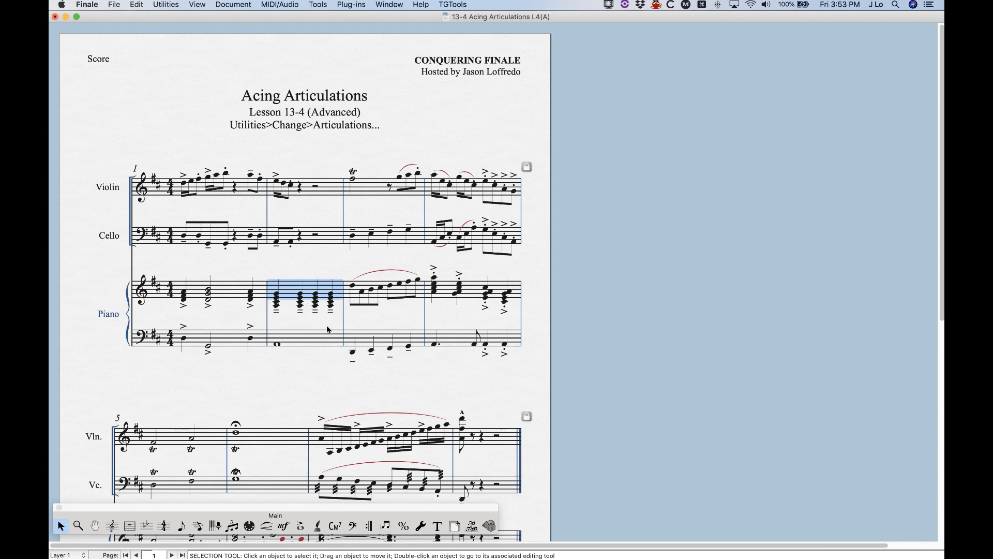
pyautogui.press('super+z')
pyautogui.click(621, 230)
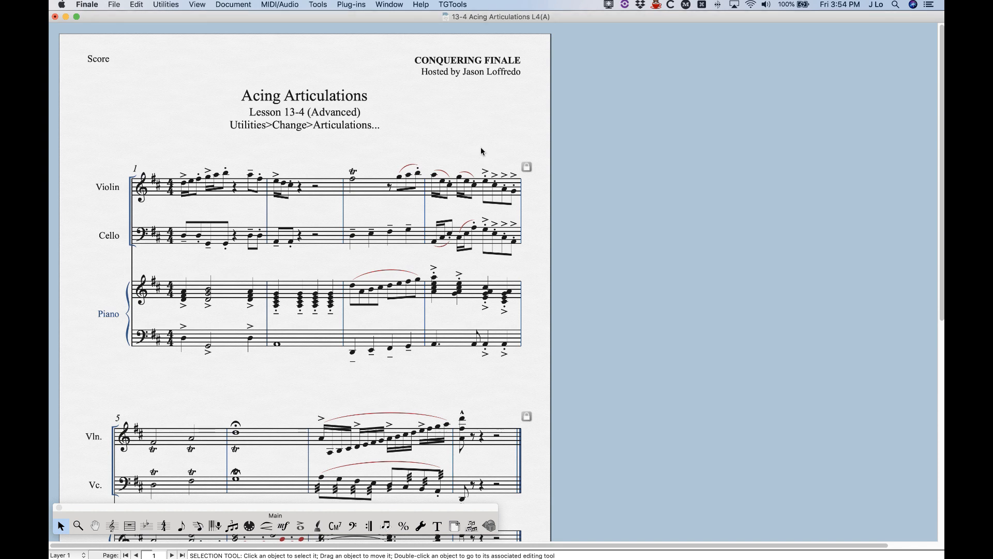
# Try removing only the accents, articulation 5, from measure 4 of all staves by changing them to a blank articulation
pyautogui.click(477, 190)
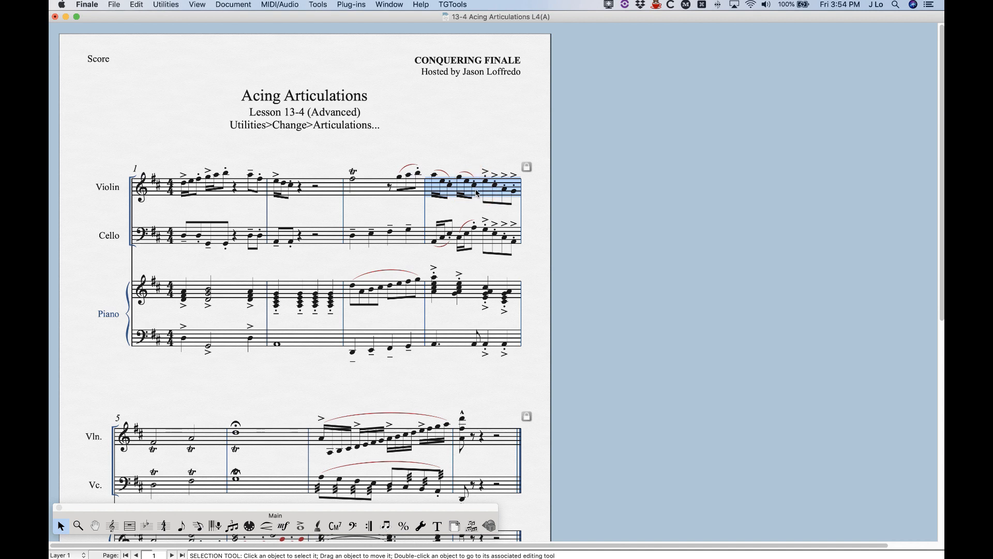
pyautogui.keyDown('shift'); pyautogui.click(463, 351); pyautogui.keyUp('shift')
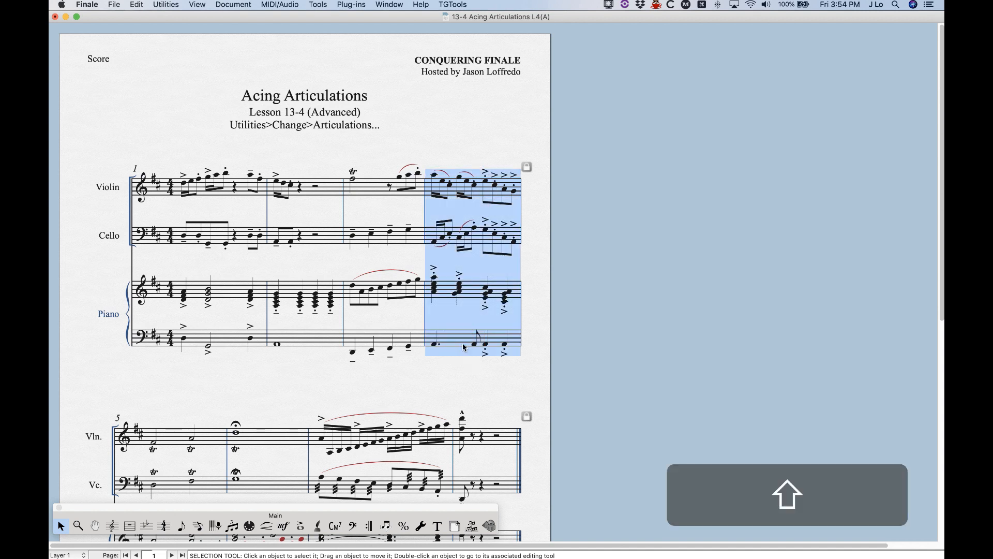
pyautogui.click(158, 4)
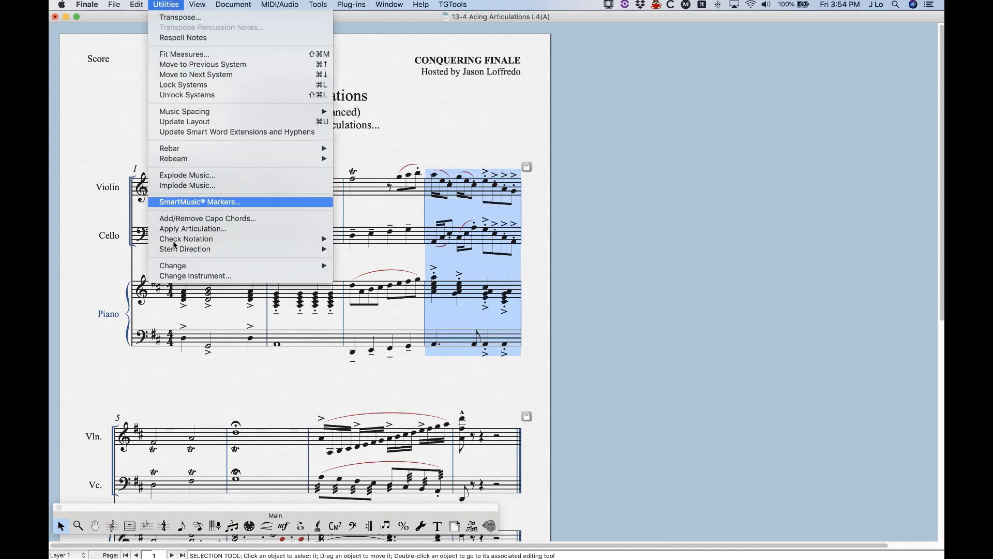
pyautogui.moveTo(175, 269)
pyautogui.click(368, 265)
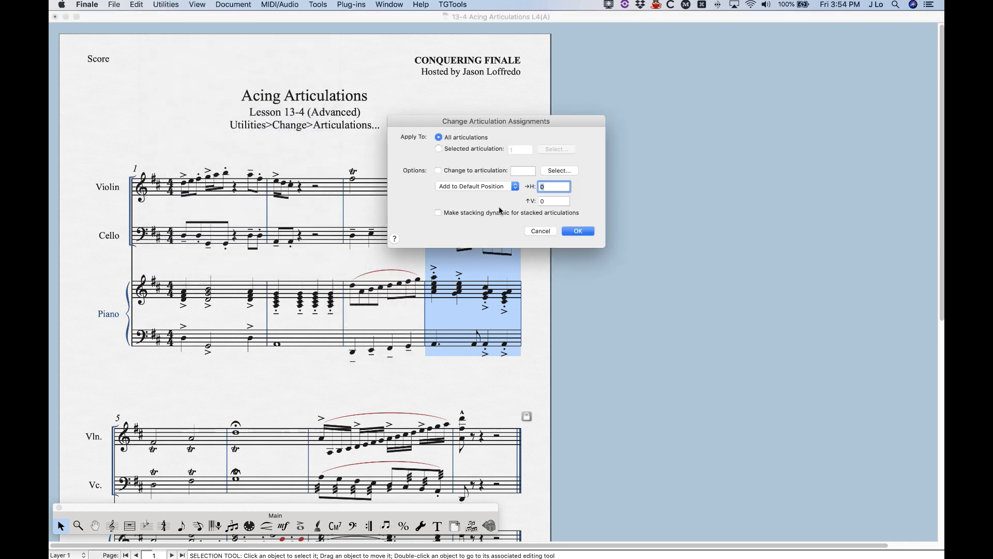
pyautogui.moveTo(494, 125); pyautogui.dragTo(681, 113)
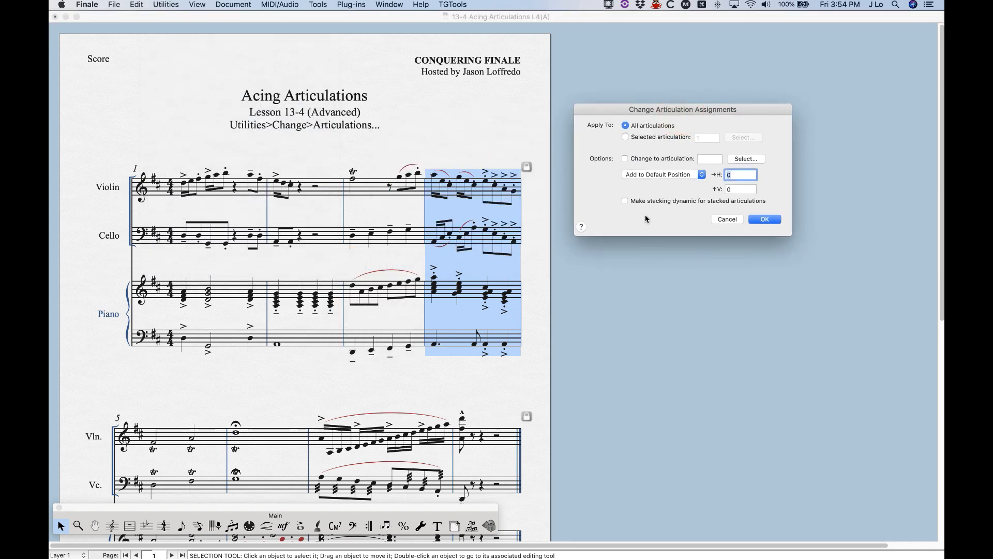
pyautogui.click(626, 137)
pyautogui.click(744, 137)
pyautogui.click(803, 85)
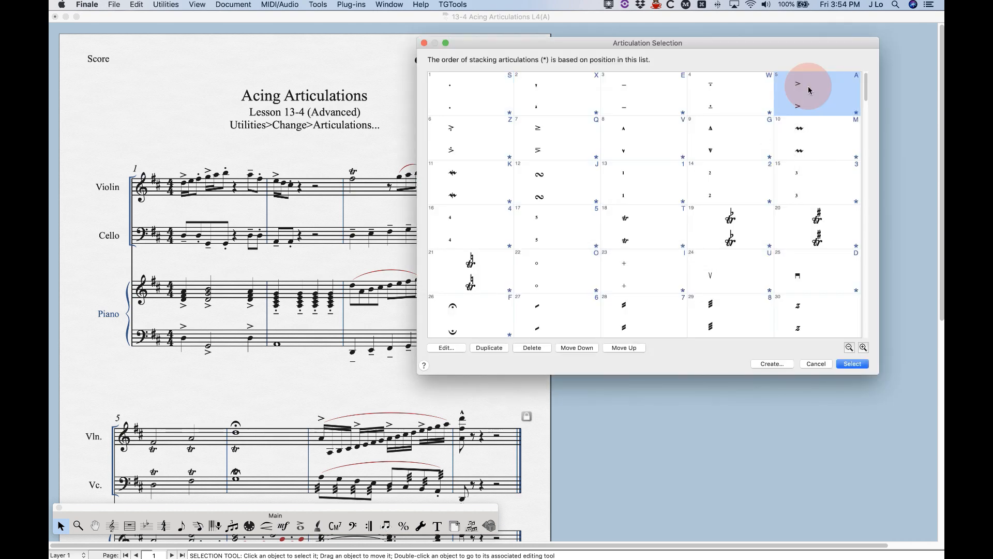
pyautogui.click(854, 365)
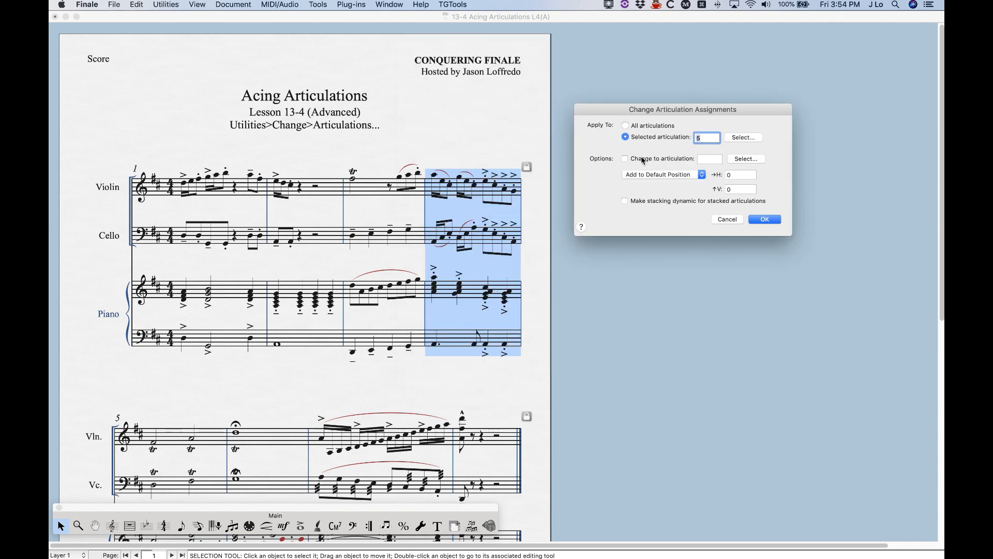
pyautogui.click(625, 160)
pyautogui.click(764, 220)
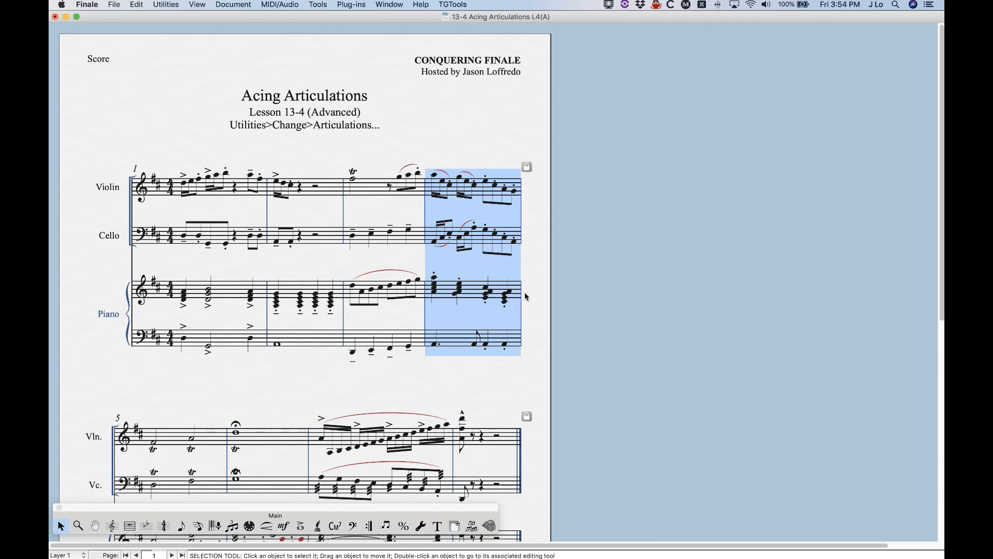
pyautogui.press('cmd+z')
# Try clearing all articulations from measure 4 of all staves with Clear Selected Items
pyautogui.click(137, 4)
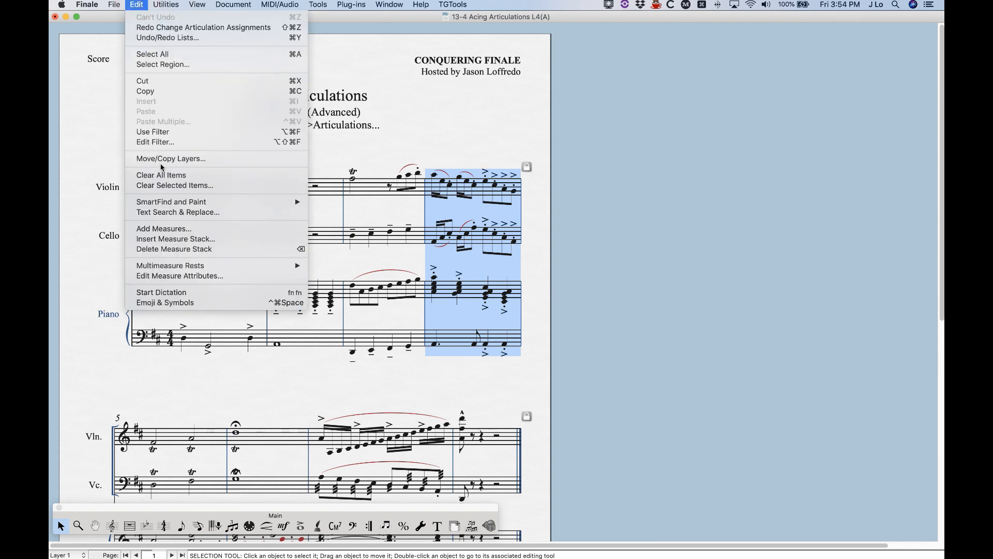
pyautogui.click(169, 187)
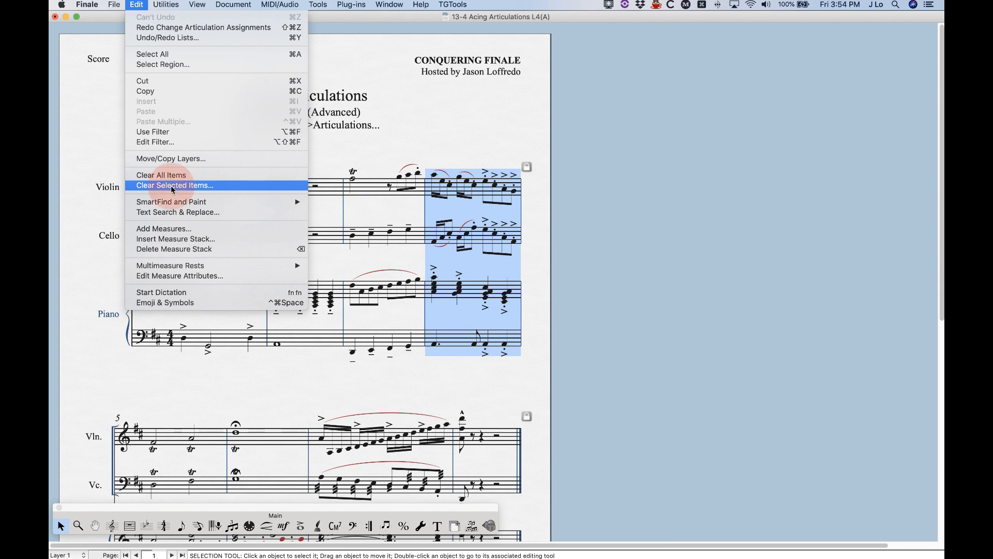
pyautogui.moveTo(399, 91); pyautogui.dragTo(642, 61)
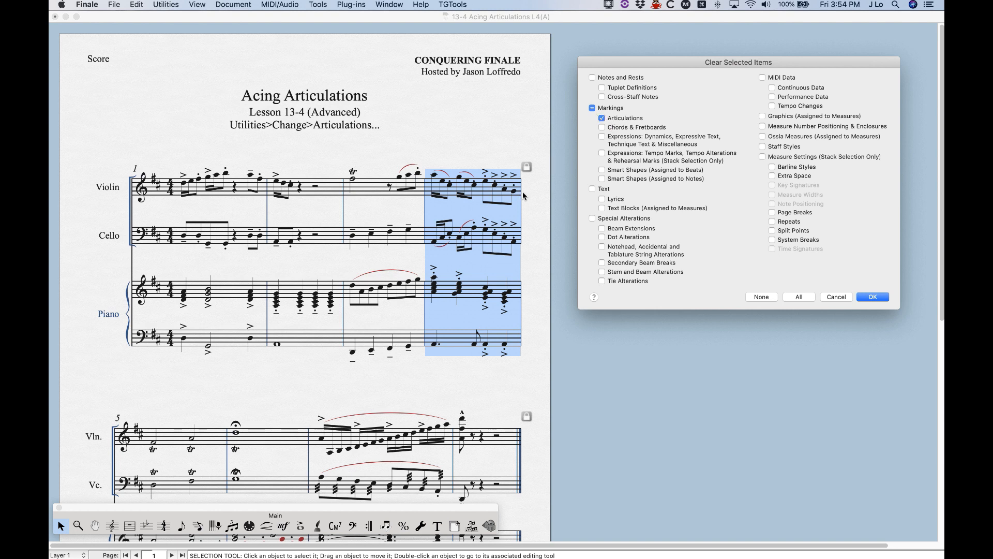
pyautogui.click(878, 296)
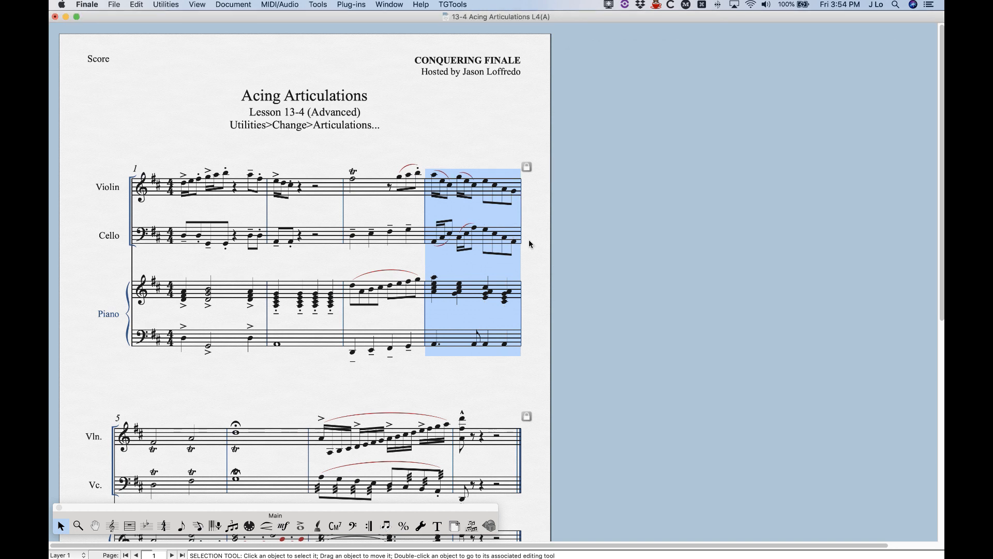
pyautogui.press('super+z')
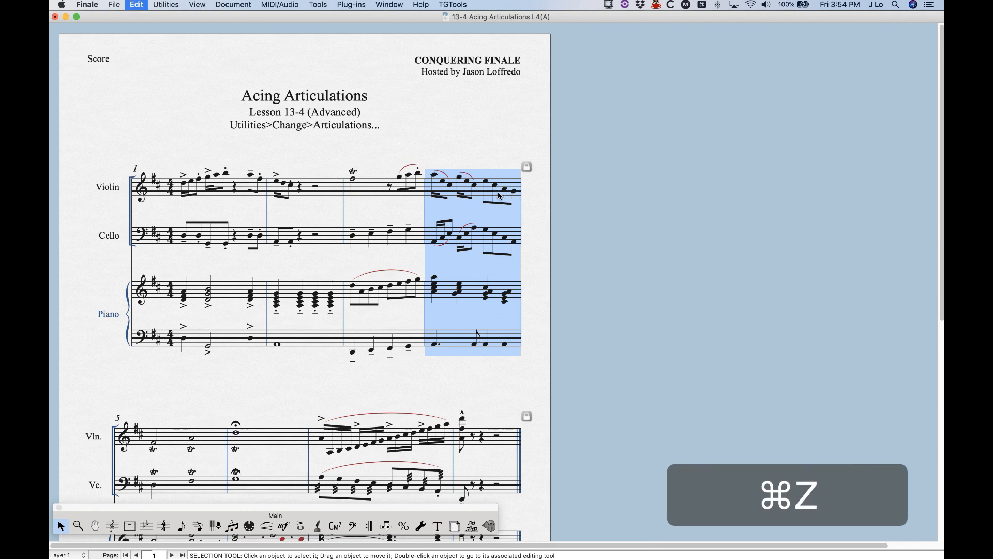
pyautogui.click(165, 5)
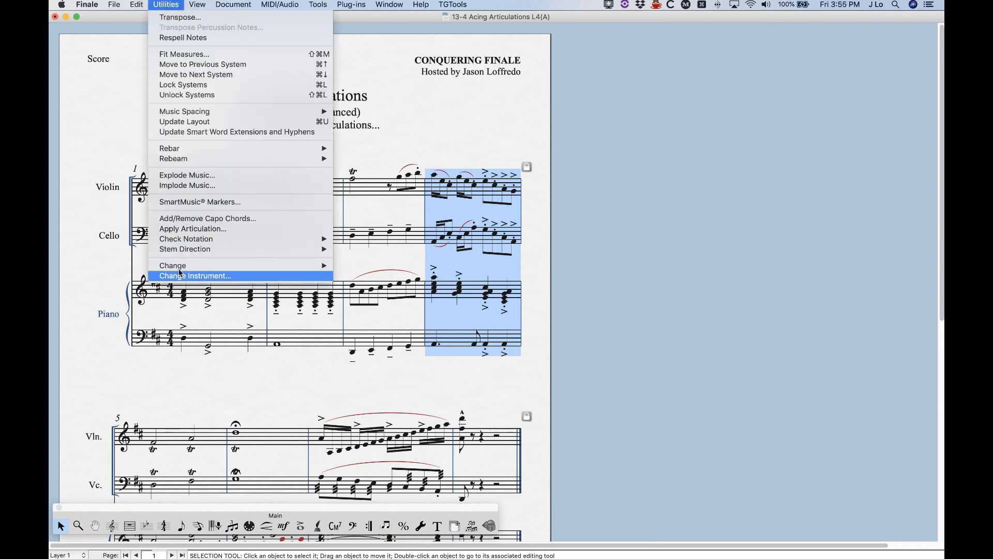
pyautogui.moveTo(207, 266)
pyautogui.click(368, 271)
pyautogui.click(521, 304)
pyautogui.click(169, 4)
pyautogui.moveTo(191, 273)
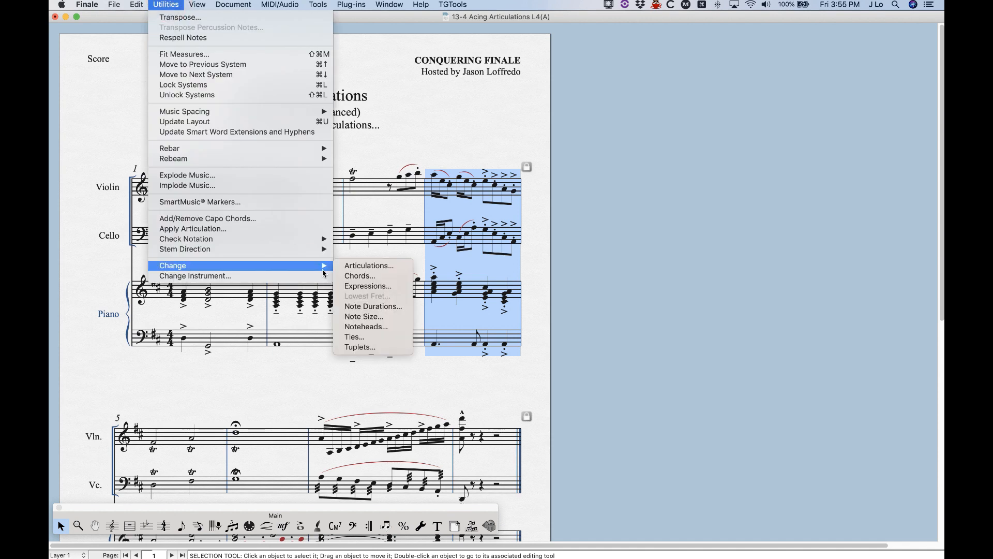
pyautogui.click(365, 265)
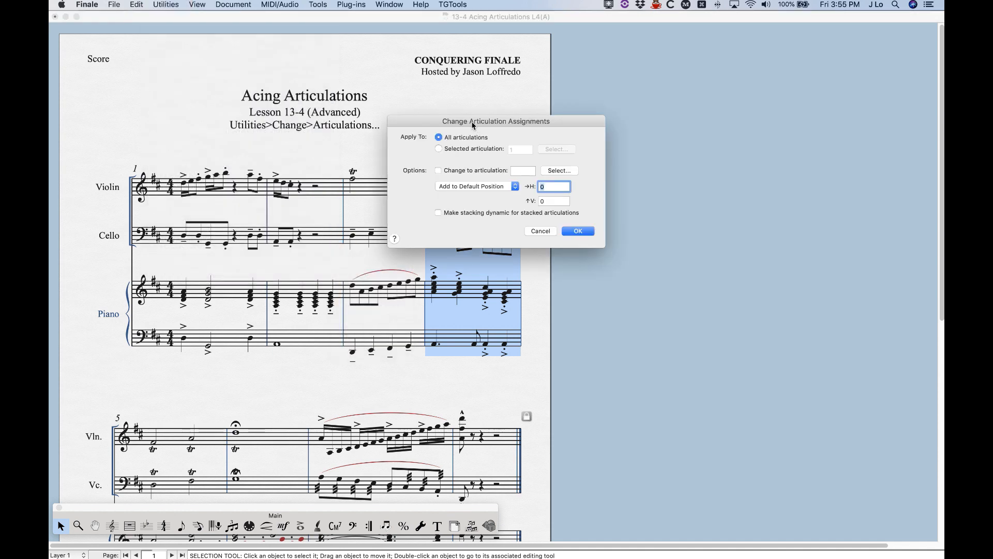
pyautogui.moveTo(472, 125); pyautogui.dragTo(634, 102)
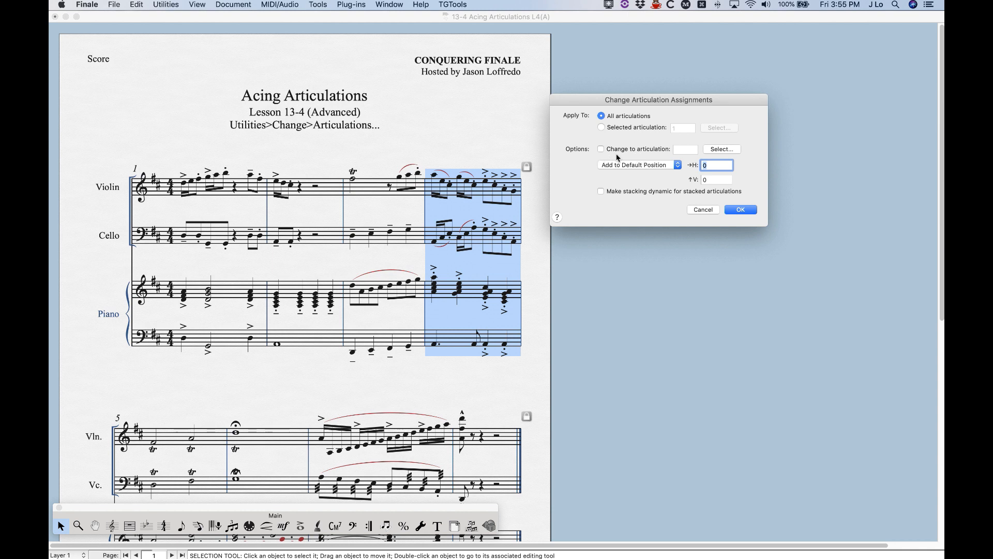
pyautogui.click(703, 210)
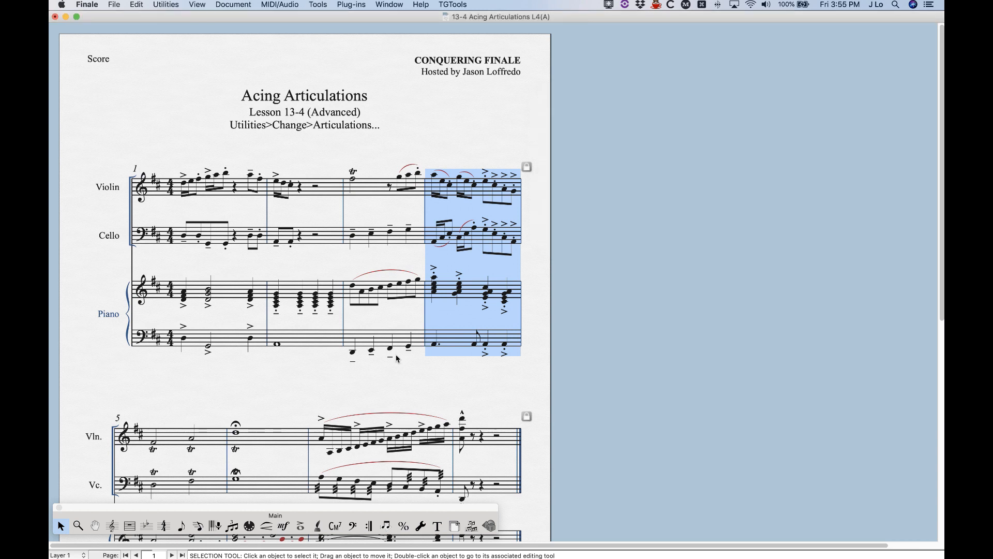
# Select measure 3 from the Cello through the lower Piano staff and start an articulation change set to Add to Current Position
pyautogui.click(383, 342)
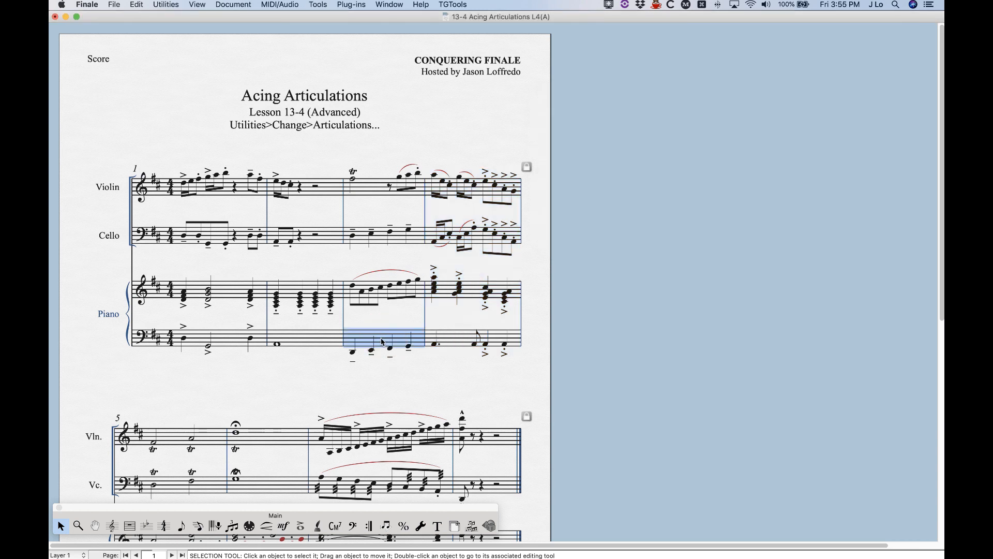
pyautogui.keyDown('shift'); pyautogui.click(379, 242); pyautogui.keyUp('shift')
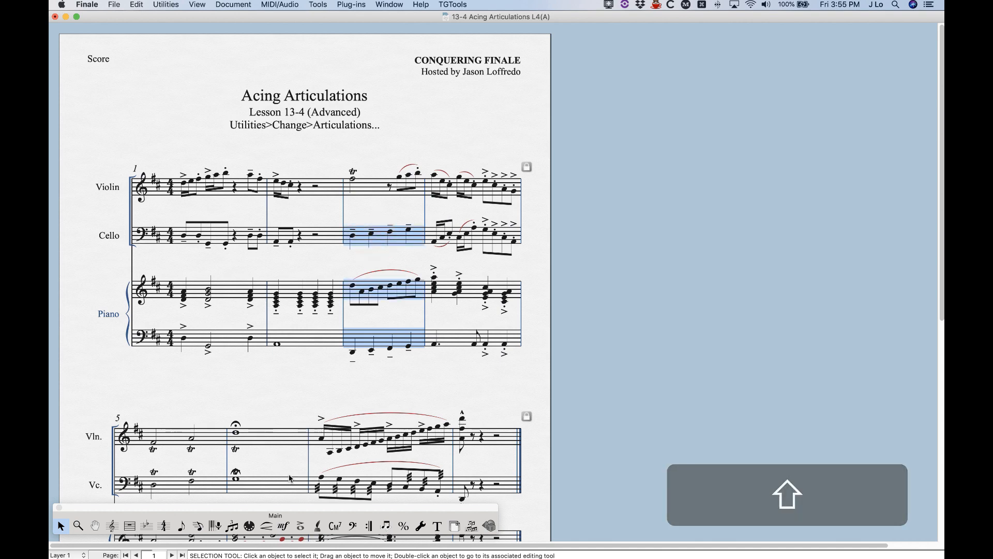
pyautogui.click(166, 5)
pyautogui.moveTo(217, 265)
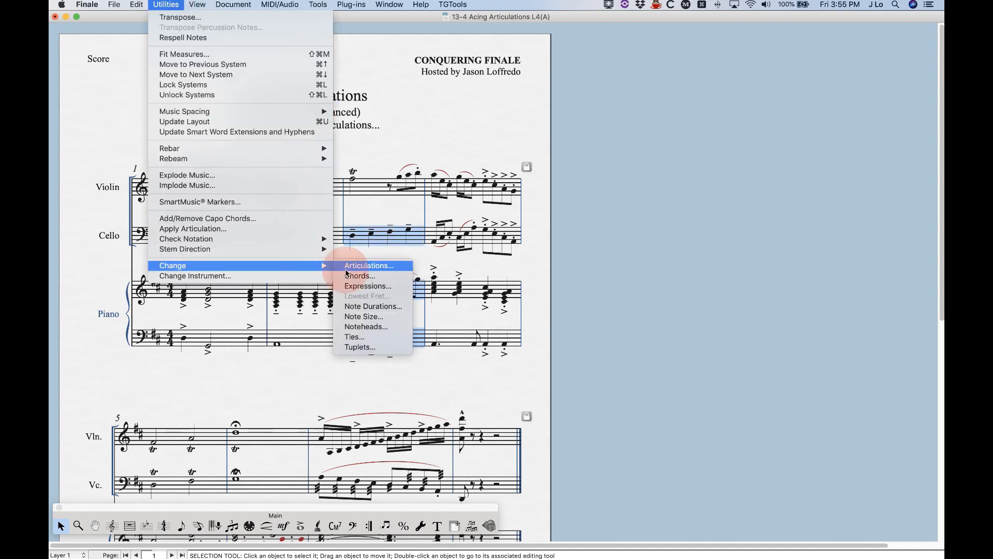
pyautogui.click(396, 262)
pyautogui.moveTo(496, 123); pyautogui.dragTo(604, 94)
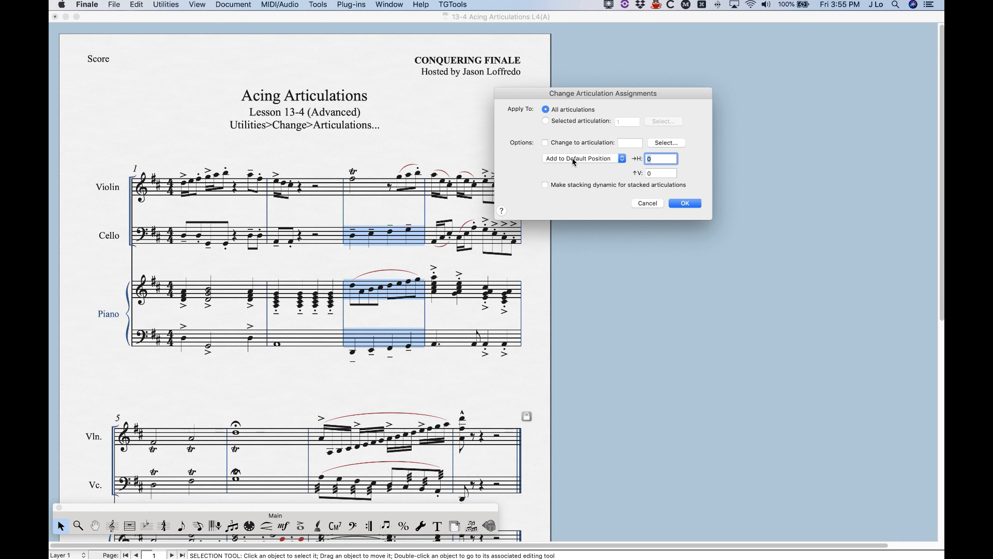
pyautogui.click(615, 159)
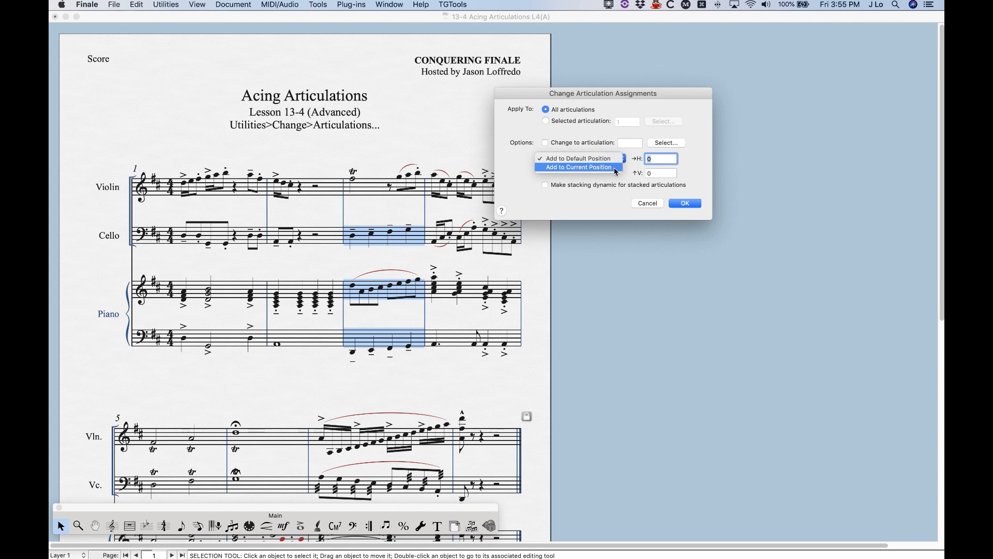
pyautogui.click(615, 168)
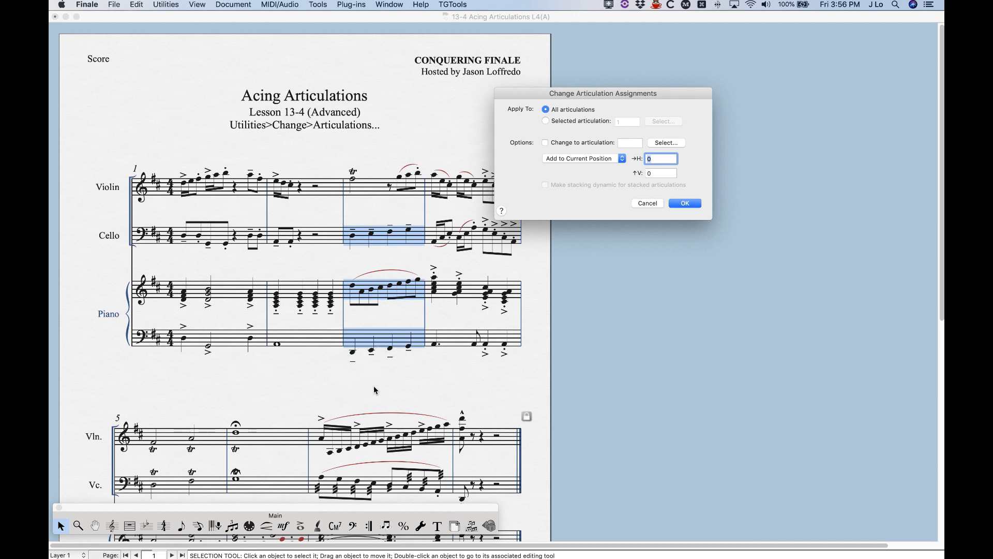
# Try shifting all articulations in the selected measure 3 staves horizontally by -.2
pyautogui.click(576, 157)
pyautogui.click(597, 176)
pyautogui.click(665, 160)
pyautogui.doubleClick(664, 161)
pyautogui.write('-.2')
pyautogui.click(679, 203)
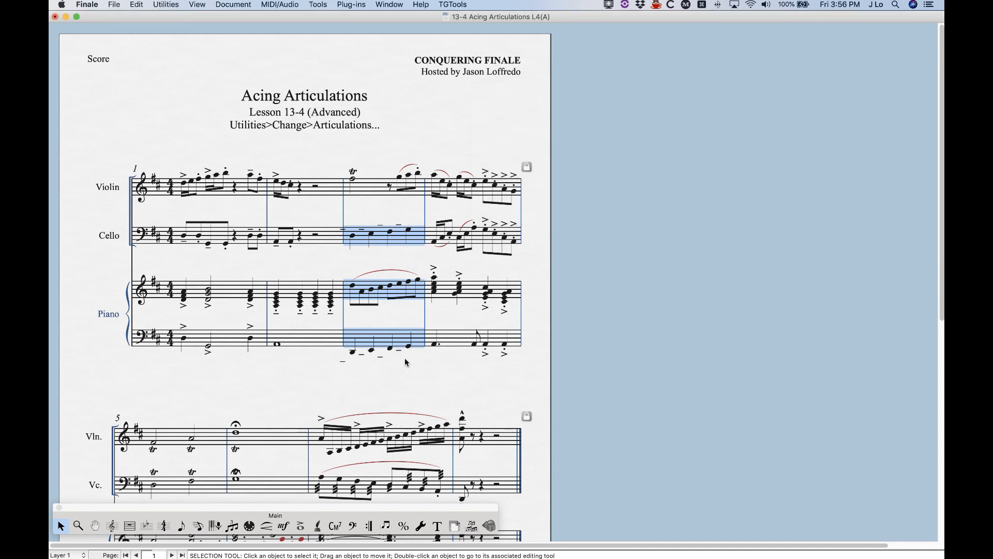
pyautogui.press('super+z')
# Try offsetting all articulations in the selected measure 3 staves vertically by .2, added to their current position
pyautogui.click(182, 4)
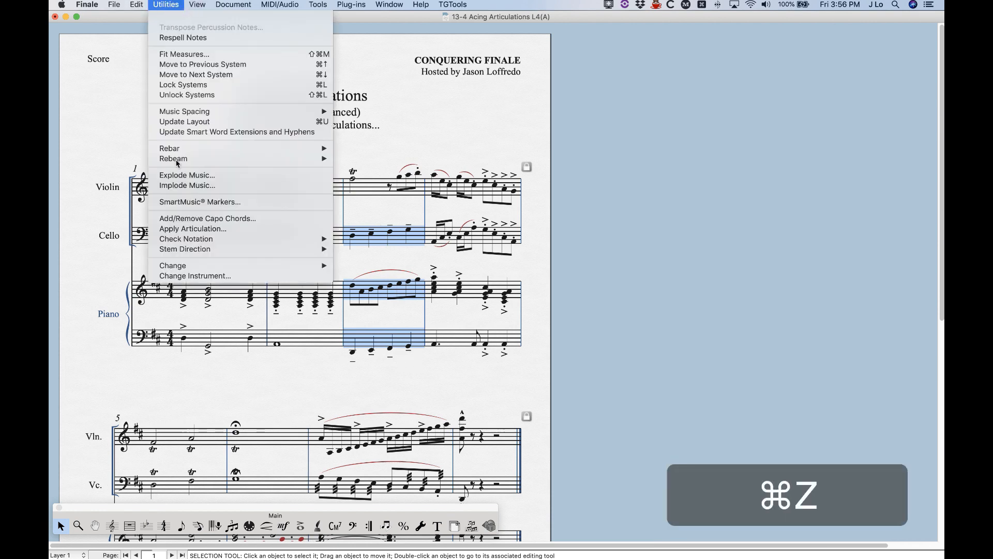
pyautogui.moveTo(310, 265)
pyautogui.click(407, 266)
pyautogui.moveTo(532, 113); pyautogui.dragTo(681, 110)
pyautogui.click(707, 192)
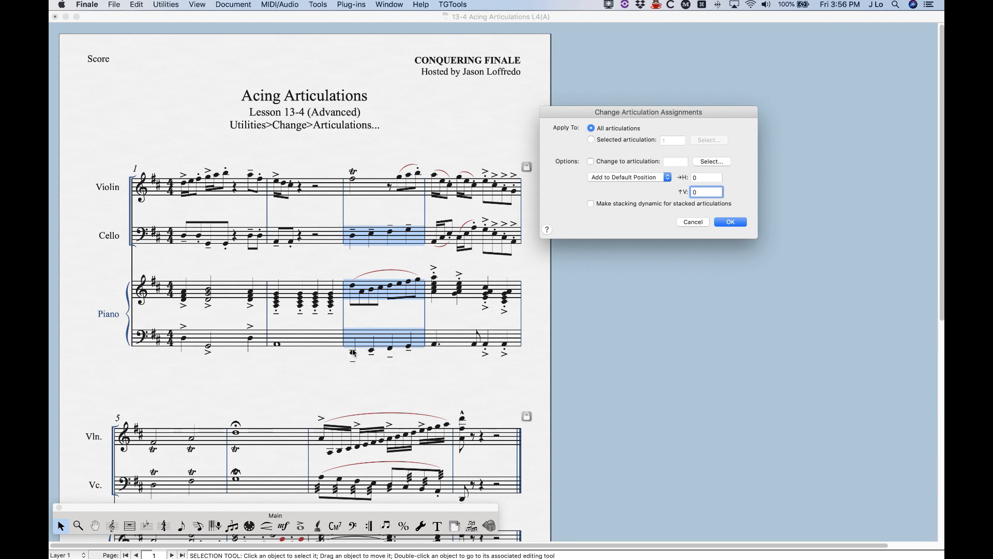
pyautogui.doubleClick(710, 193)
pyautogui.write('.2')
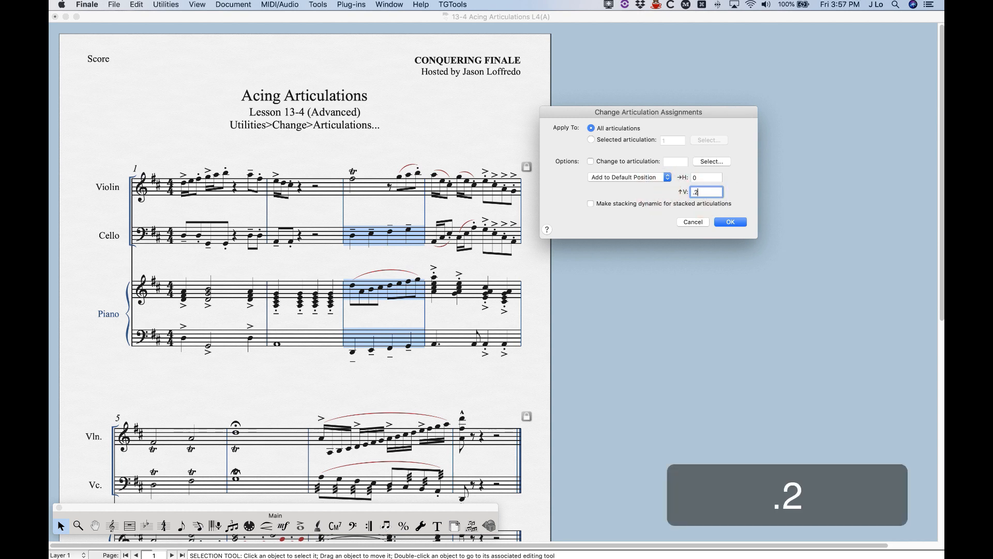
pyautogui.click(651, 177)
pyautogui.click(653, 187)
pyautogui.click(729, 223)
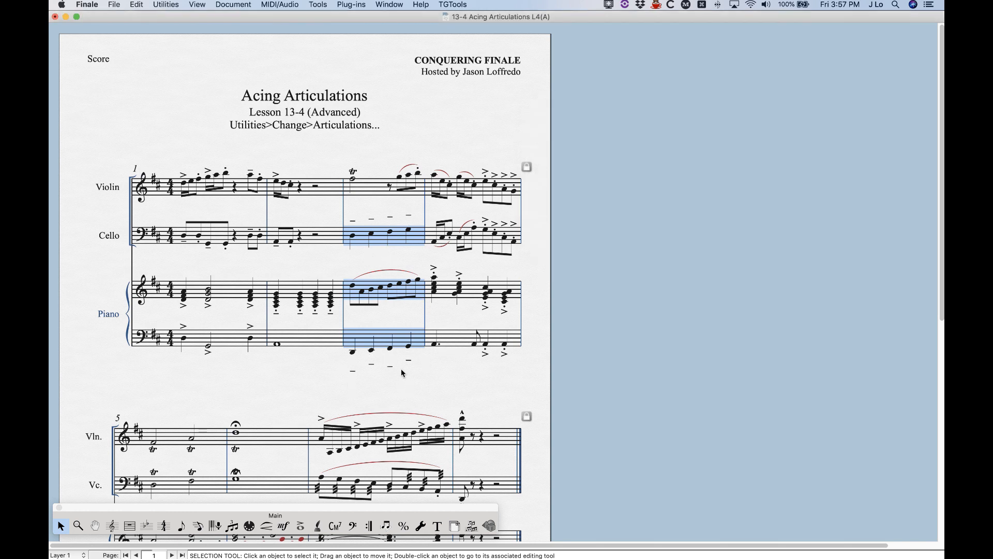
pyautogui.press('cmd+z')
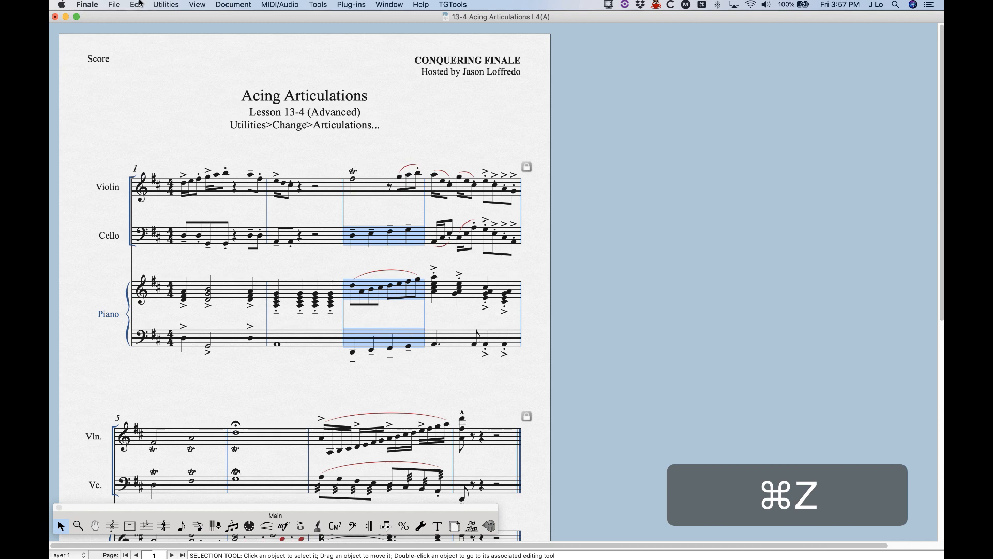
# Offset all articulations in the selected measure 3 staves vertically by .2, added to their default position
pyautogui.click(165, 4)
pyautogui.moveTo(207, 265)
pyautogui.click(365, 262)
pyautogui.click(506, 187)
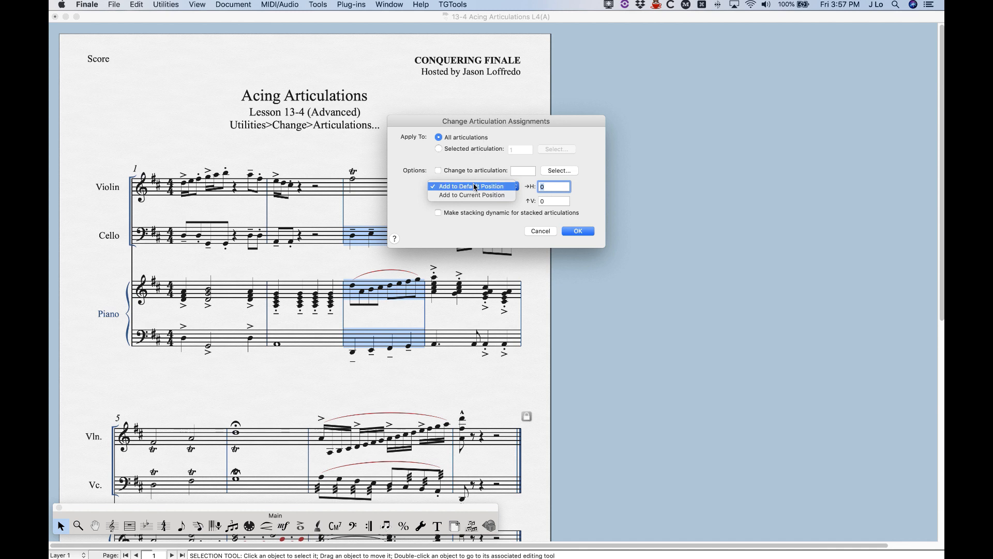
pyautogui.click(483, 187)
pyautogui.moveTo(491, 124); pyautogui.dragTo(652, 99)
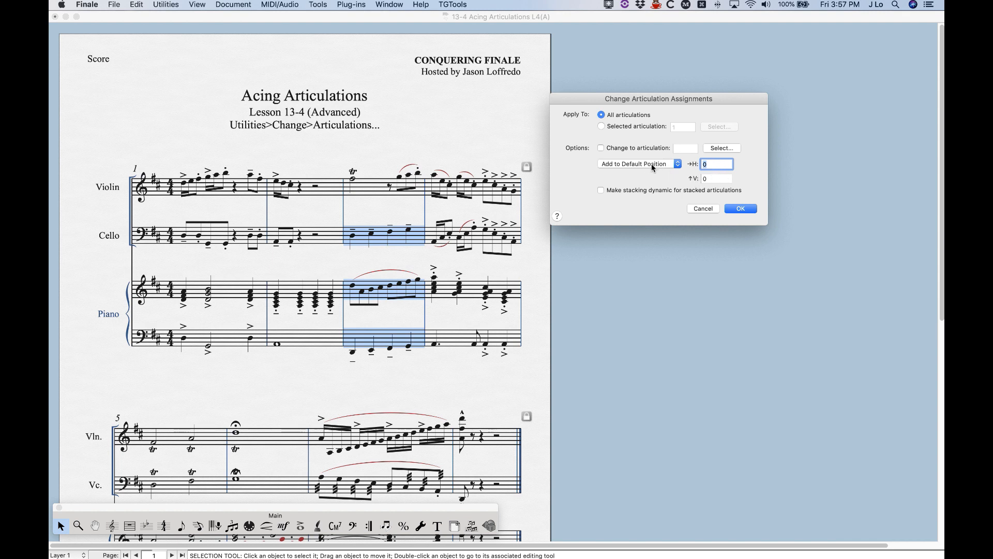
pyautogui.click(629, 163)
pyautogui.click(629, 163)
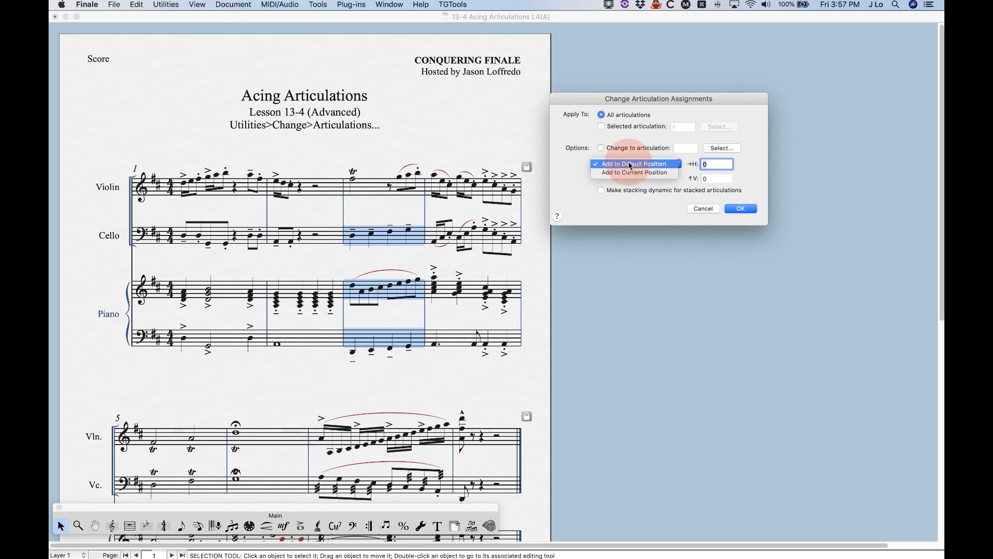
pyautogui.click(715, 178)
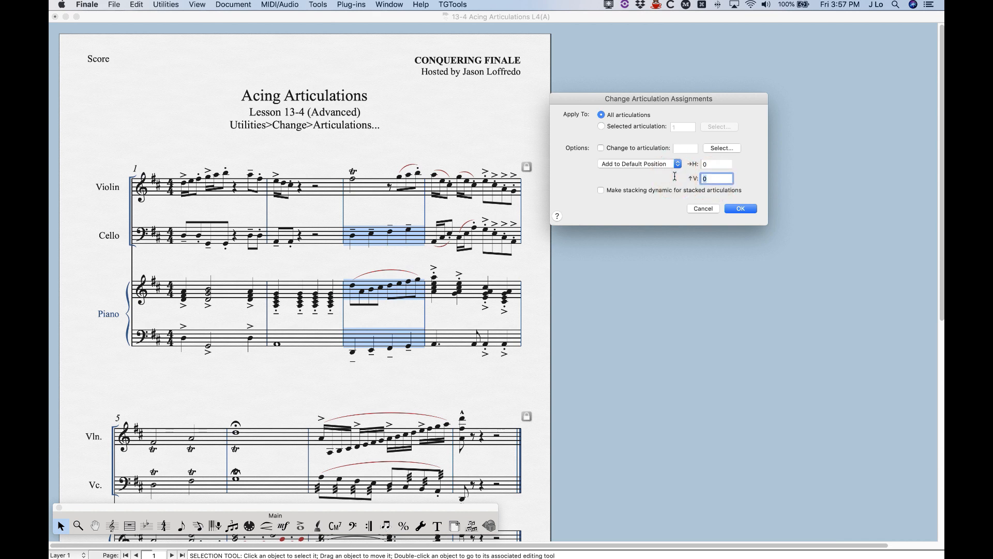
pyautogui.press('BackSpace')
pyautogui.write('.2')
pyautogui.click(744, 207)
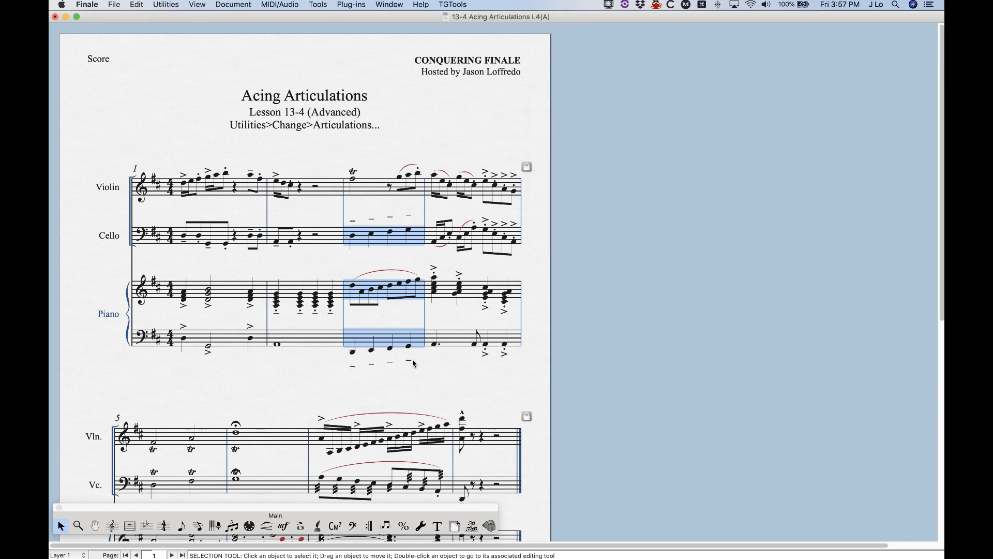
# Undo the last vertical offset and apply Add to Default Position with zero offsets to all articulations in the selected measure 3 staves
pyautogui.press('cmd+z')
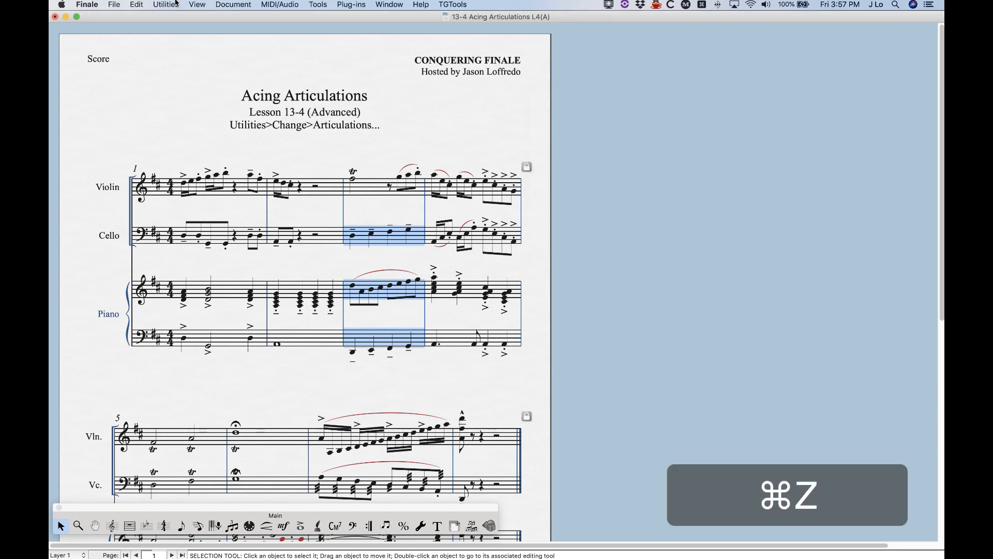
pyautogui.click(166, 5)
pyautogui.moveTo(176, 266)
pyautogui.click(363, 265)
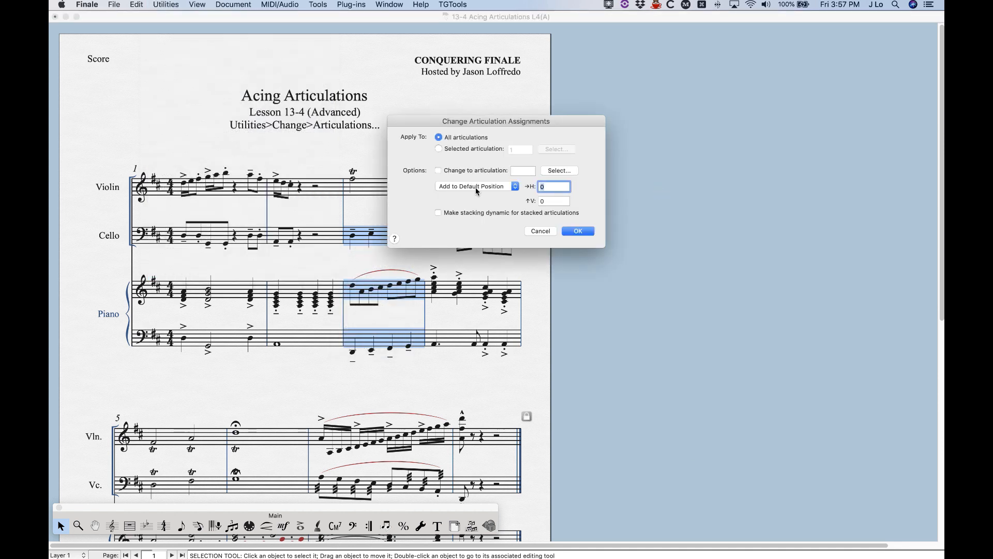
pyautogui.click(496, 187)
pyautogui.click(498, 187)
pyautogui.moveTo(519, 121); pyautogui.dragTo(653, 104)
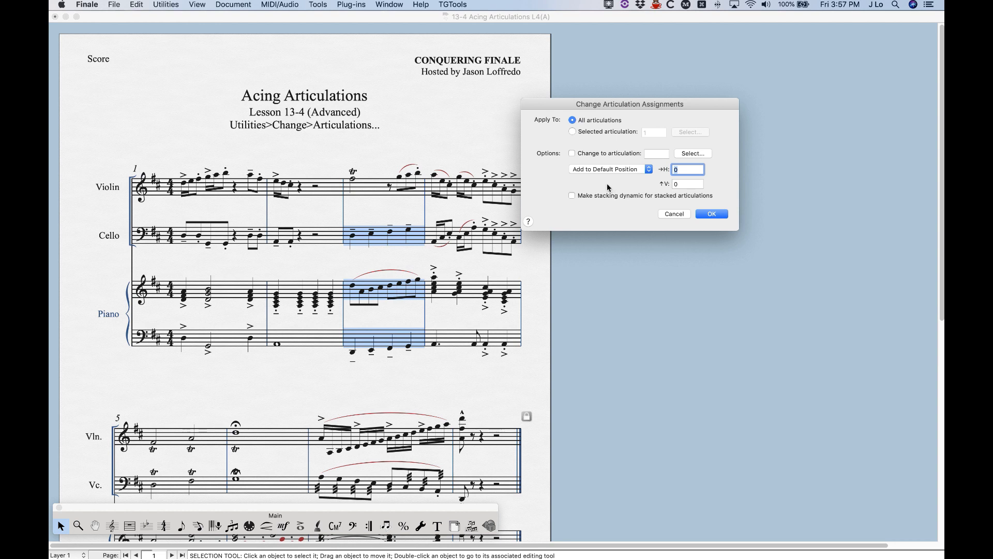
pyautogui.click(712, 214)
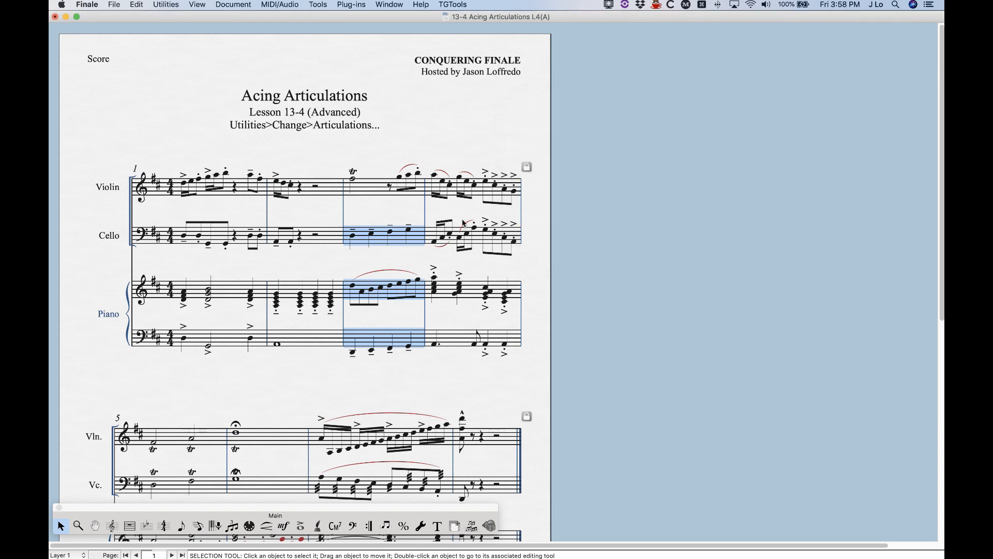
# Reapply the default position with horizontal and vertical offsets of 0 to all articulations in the measure 3 selection
pyautogui.click(166, 5)
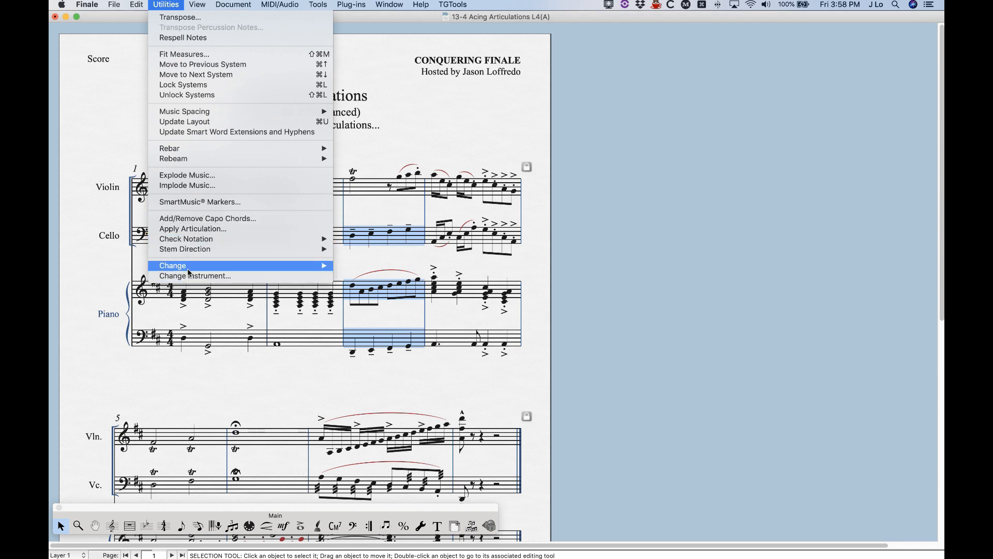
pyautogui.moveTo(326, 266)
pyautogui.click(365, 266)
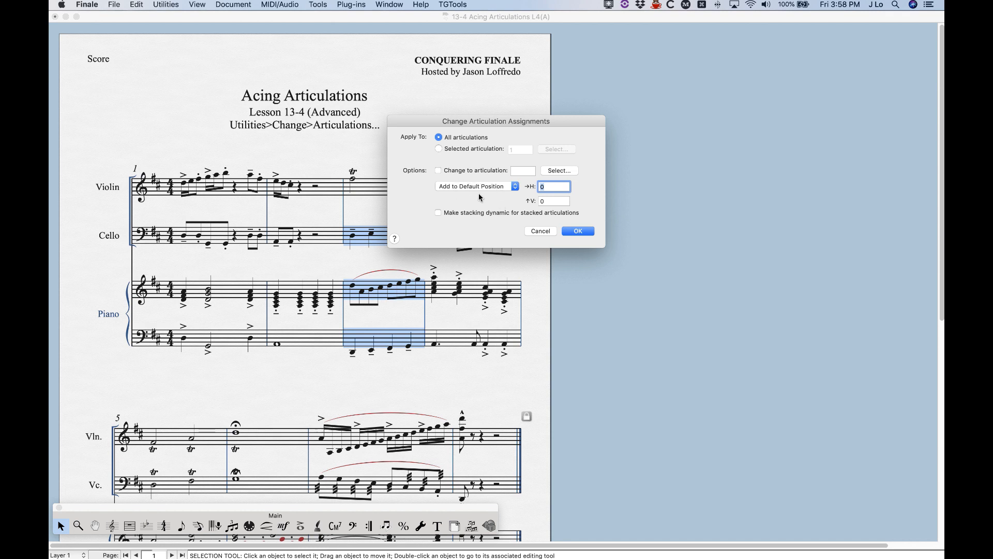
pyautogui.moveTo(448, 125); pyautogui.dragTo(501, 114)
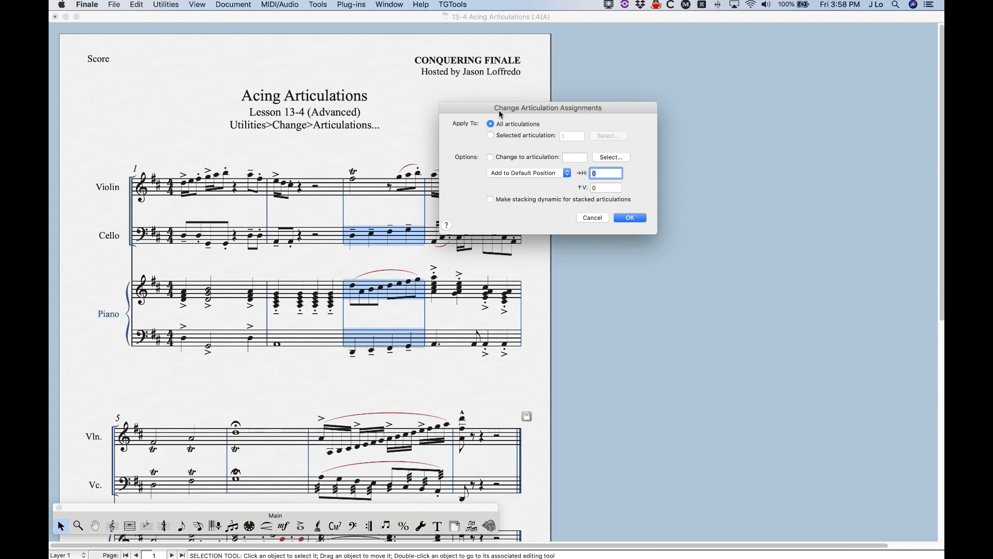
pyautogui.click(627, 218)
# Reset all articulations in measures 5 to 8 of every staff to their default position with zero offsets
pyautogui.scroll(-5, 468, 280)
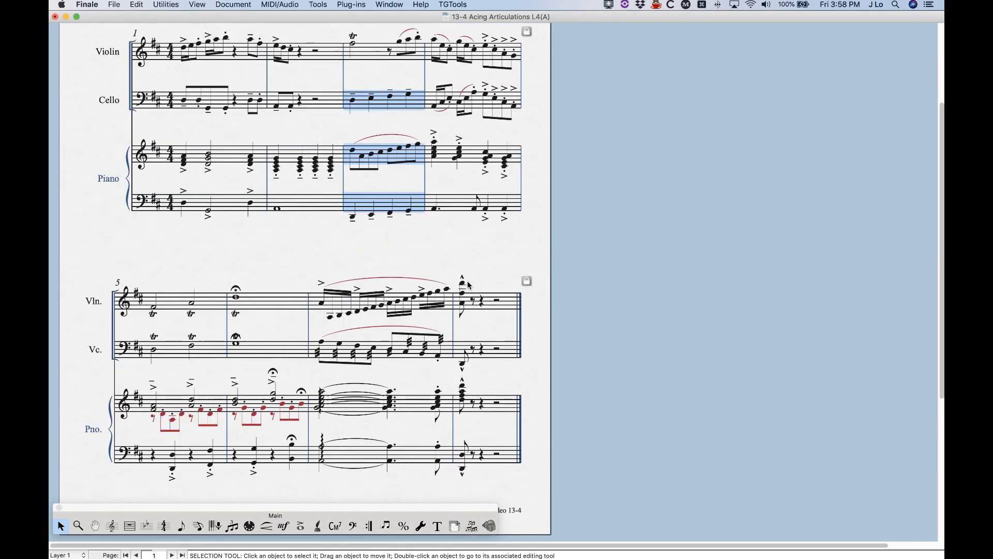
pyautogui.scroll(-2, 467, 281)
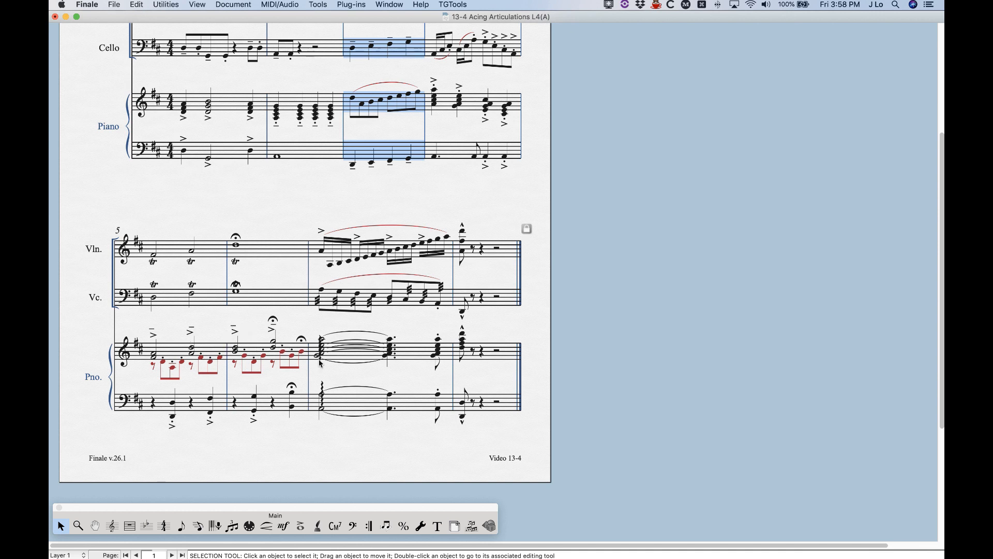
pyautogui.click(212, 252)
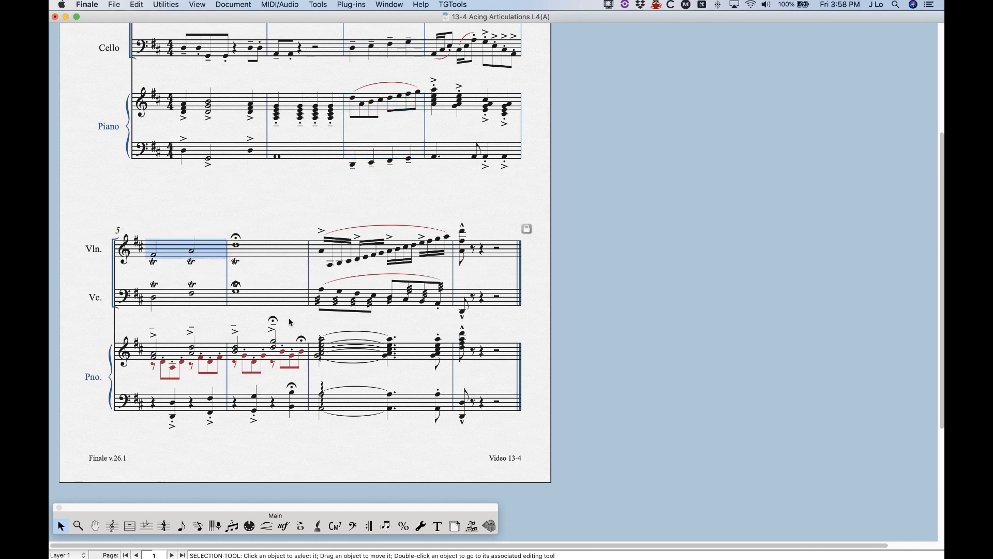
pyautogui.keyDown('shift'); pyautogui.click(496, 409); pyautogui.keyUp('shift')
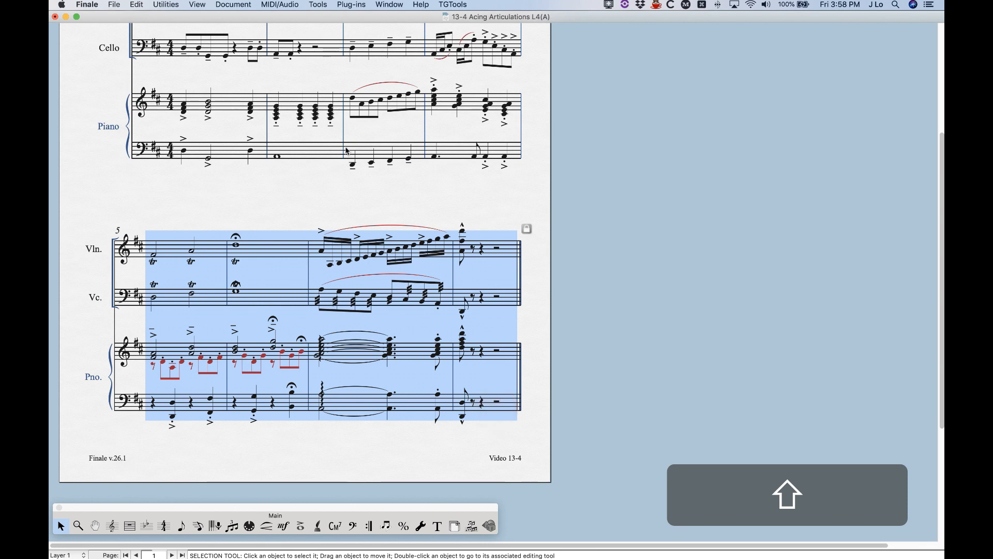
pyautogui.click(166, 5)
pyautogui.moveTo(191, 266)
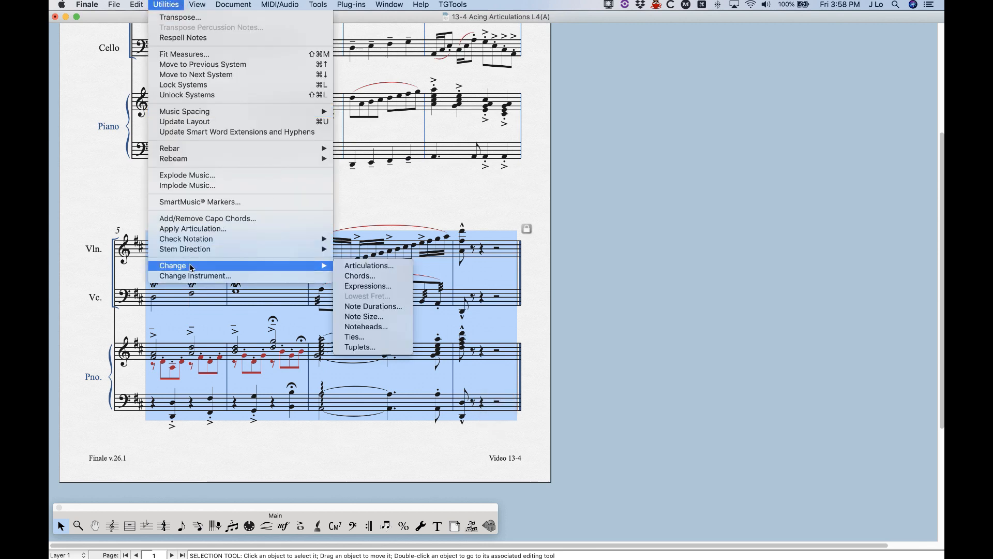
pyautogui.click(368, 267)
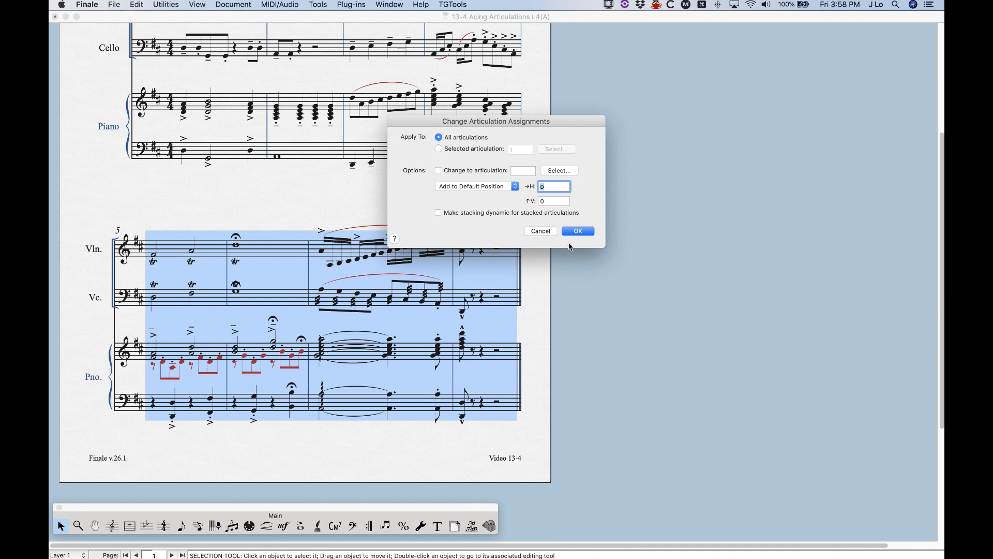
pyautogui.click(577, 231)
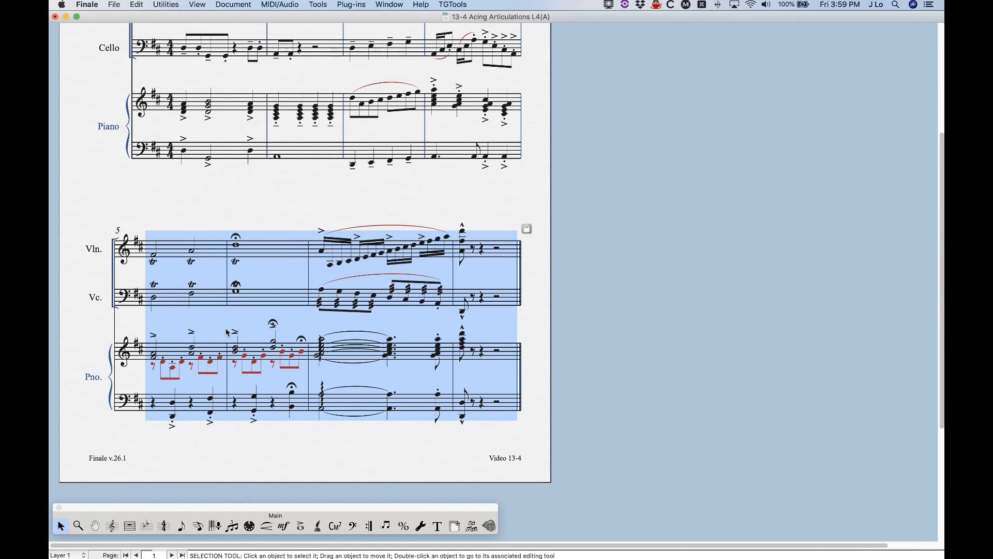
pyautogui.press('Escape')
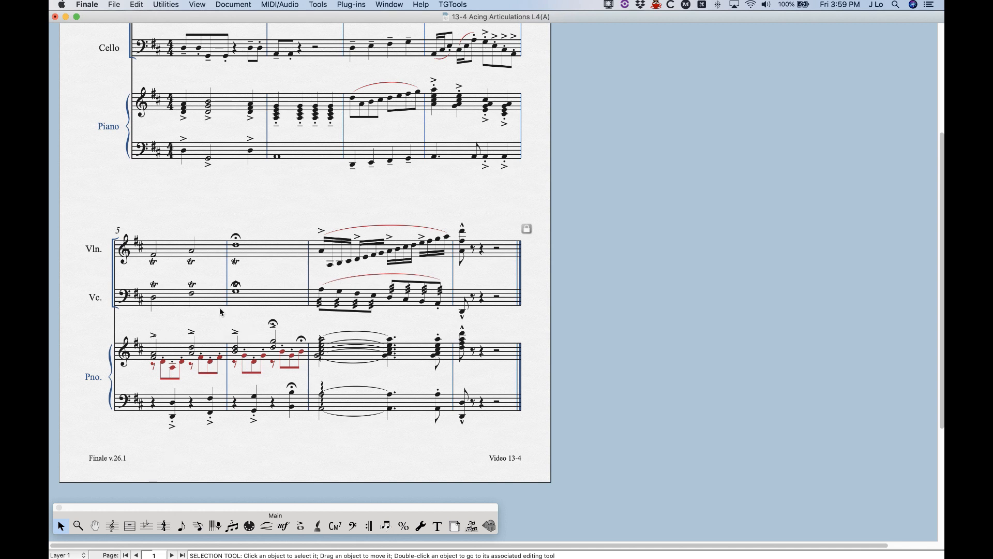
# Make stacking dynamic for stacked articulations in measures 5 to 8 of all staves, using Add to Default Position with zero offsets
pyautogui.click(171, 247)
pyautogui.keyDown('shift'); pyautogui.click(501, 411); pyautogui.keyUp('shift')
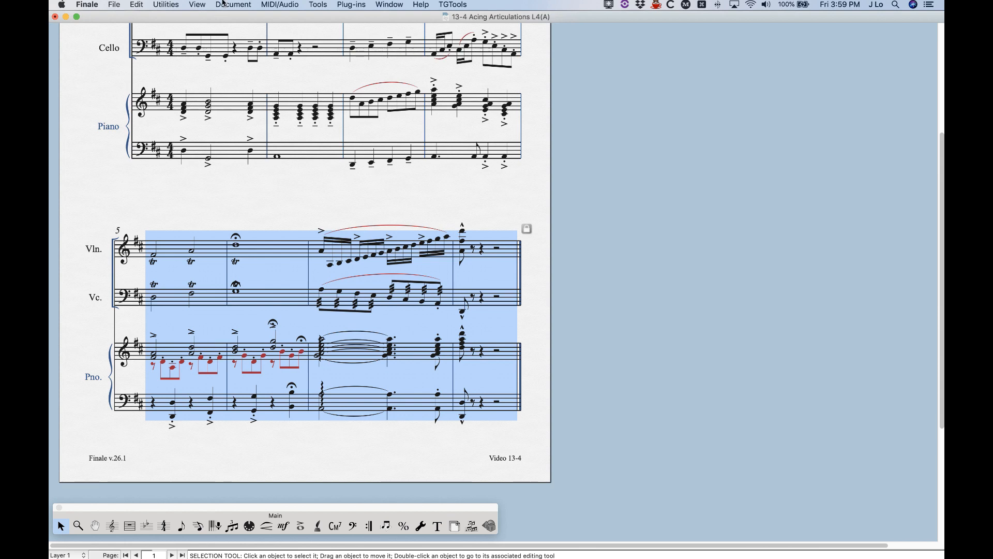
pyautogui.click(169, 4)
pyautogui.moveTo(177, 266)
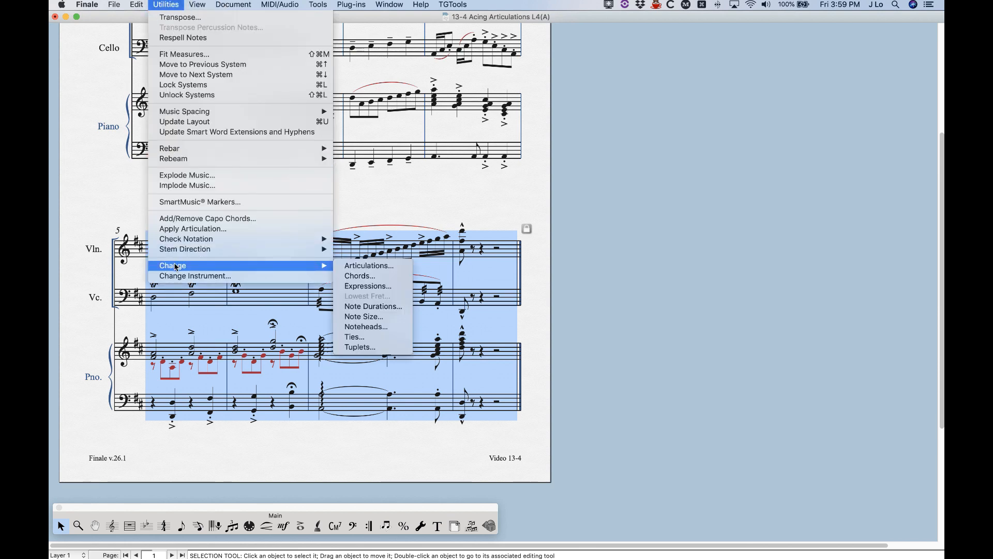
pyautogui.click(370, 266)
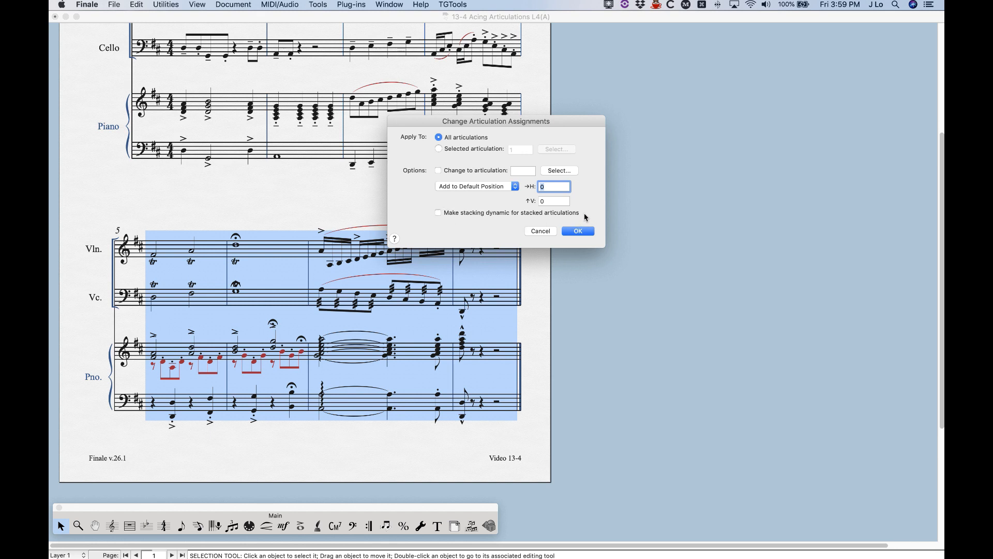
pyautogui.click(439, 213)
pyautogui.click(578, 231)
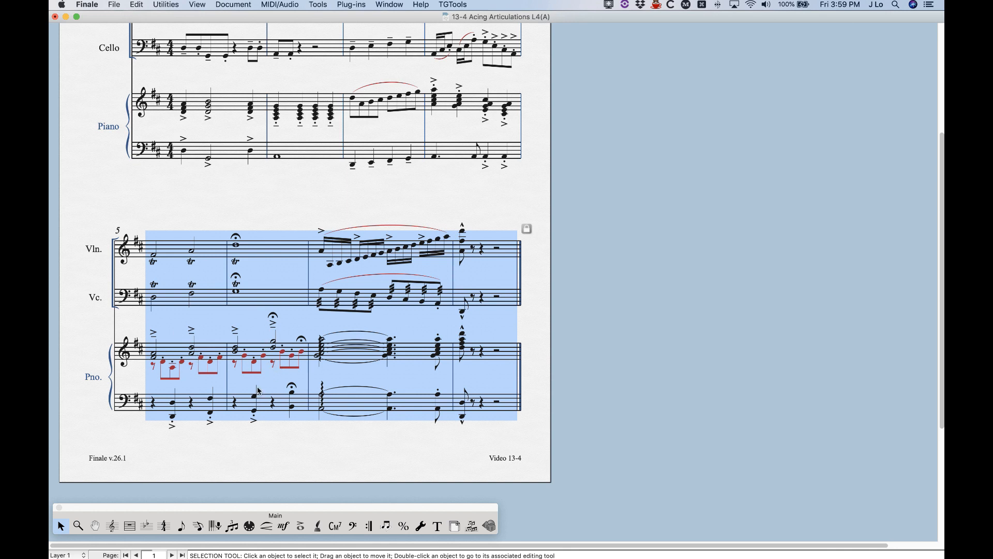
pyautogui.click(264, 445)
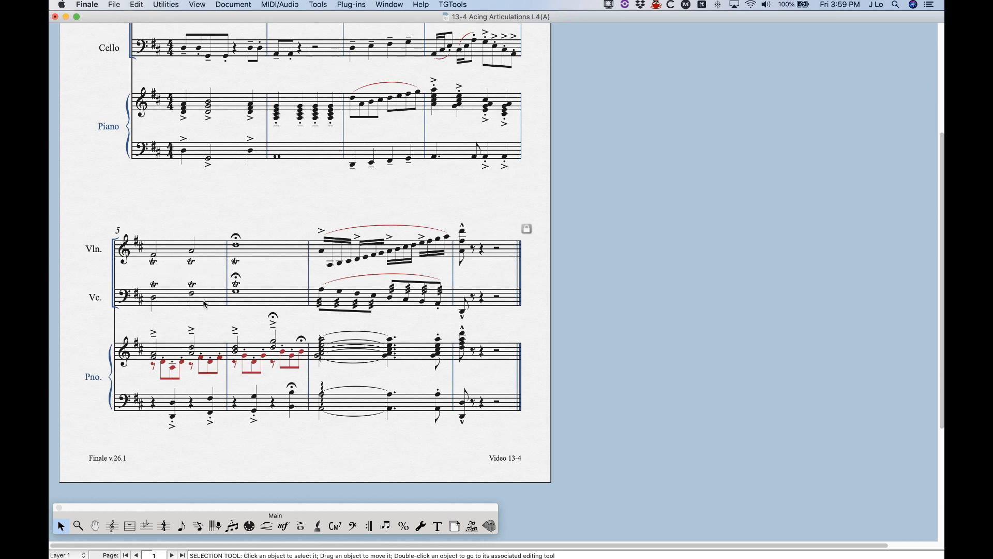
# Set the direction of the Violin's first trill in measure 5 to Automatic with the Articulation tool
pyautogui.click(300, 526)
pyautogui.click(152, 268)
pyautogui.click(420, 4)
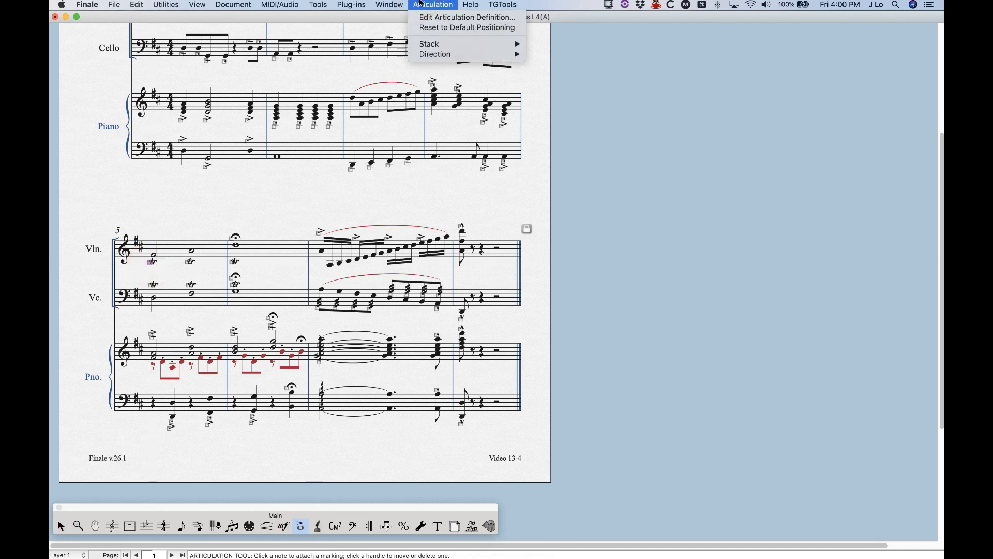
pyautogui.moveTo(444, 59)
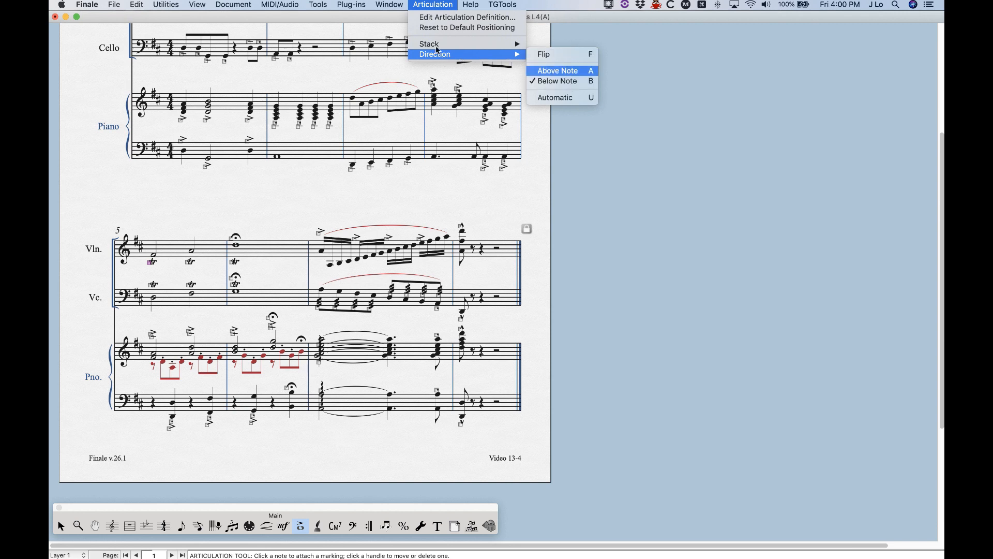
pyautogui.click(423, 3)
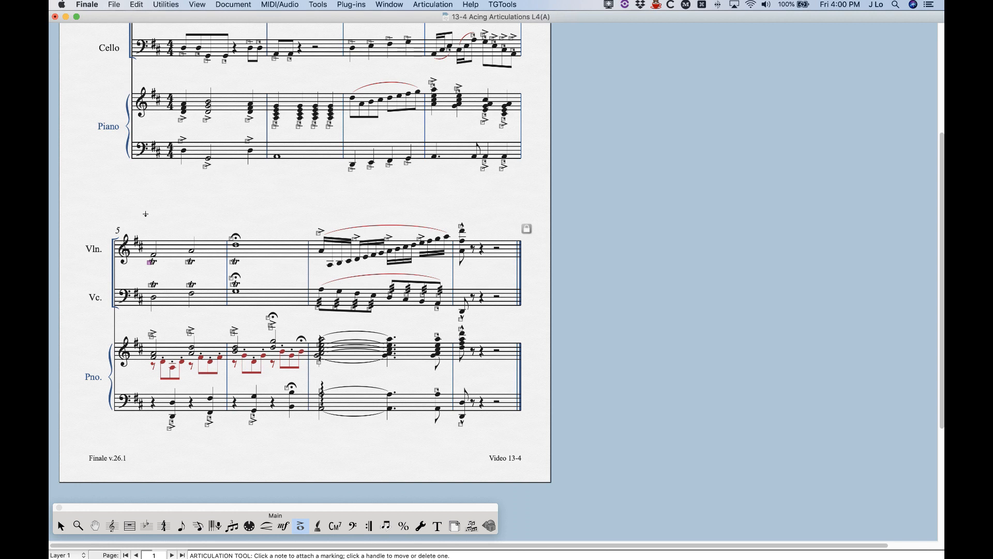
pyautogui.press('u')
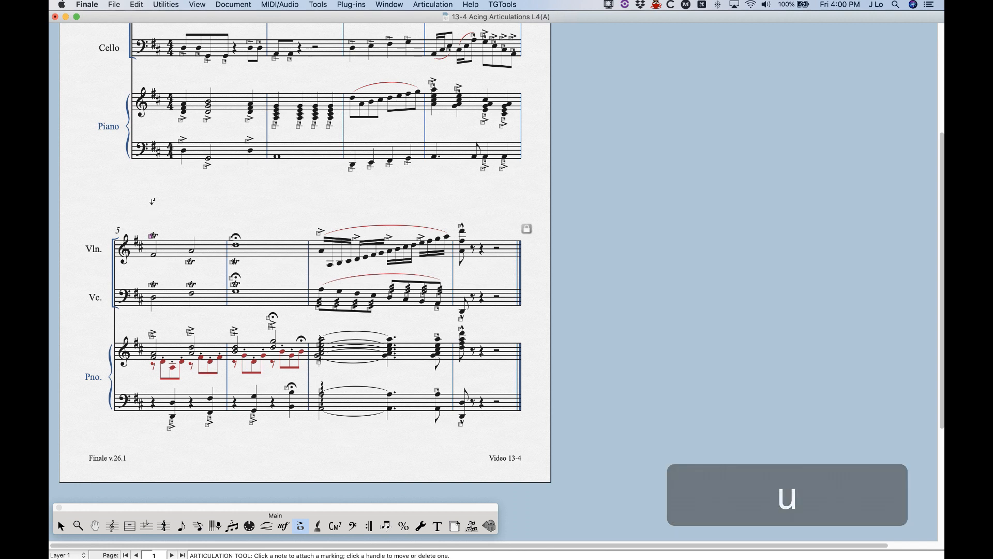
# Set the direction of all Layer 1 articulations in measures 5 to 8 and the Piano's Layer 2 articulations in measures 5 and 6 to Automatic
pyautogui.moveTo(131, 206); pyautogui.dragTo(523, 443)
pyautogui.press('u')
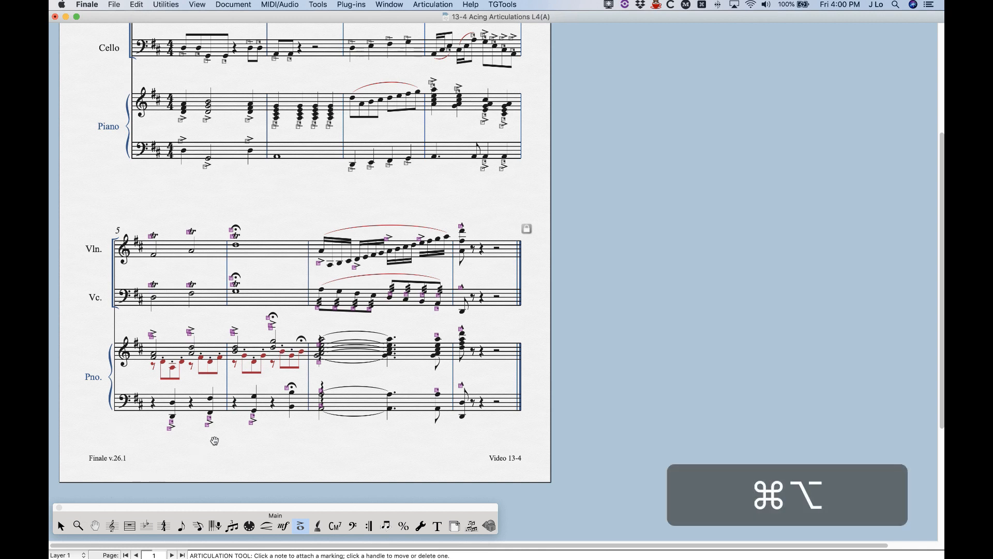
pyautogui.press('super+alt+2')
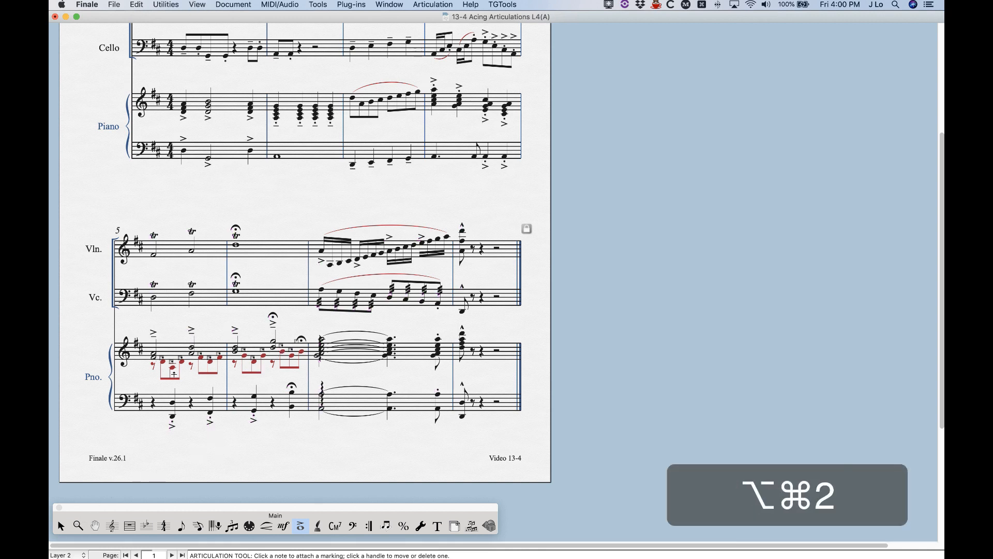
pyautogui.moveTo(140, 322); pyautogui.dragTo(330, 406)
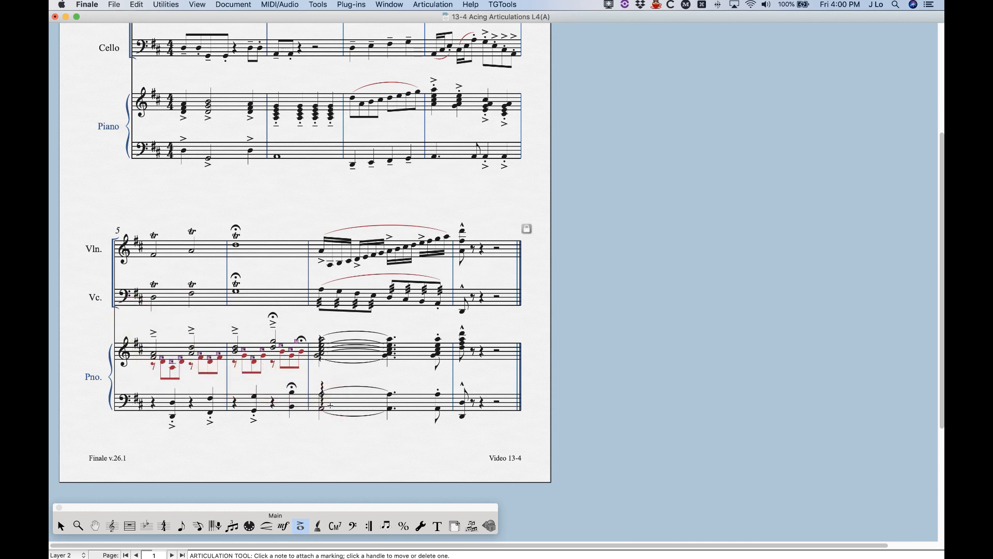
pyautogui.press('u')
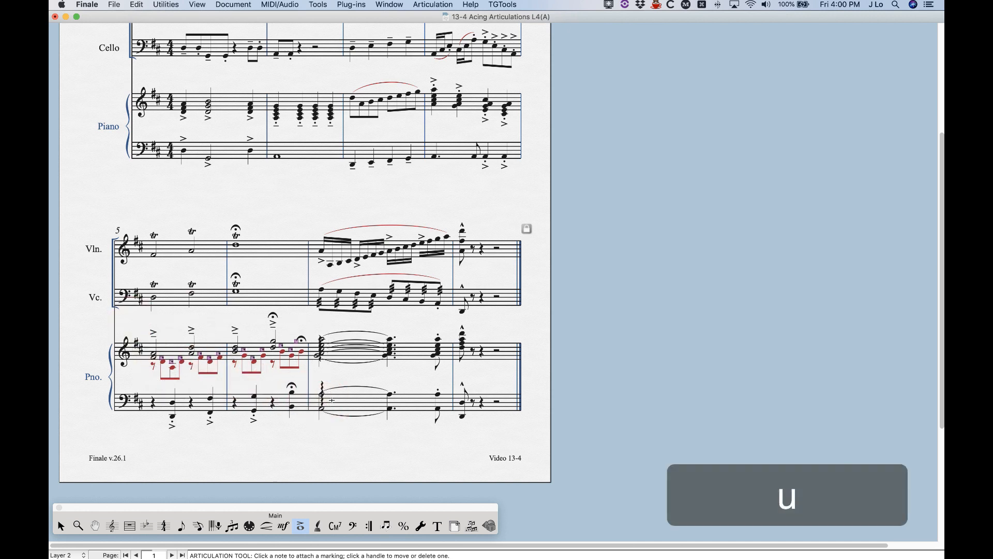
# Select measure 7 in both Piano staves up to the last chord and shift all its articulations horizontally by -.2, added to their current position
pyautogui.click(61, 525)
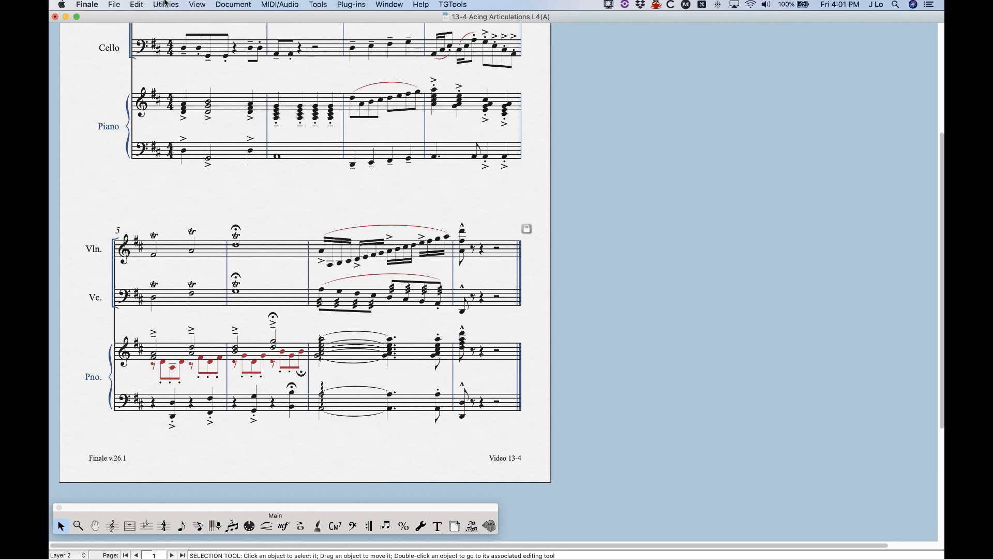
pyautogui.click(165, 4)
pyautogui.click(166, 4)
pyautogui.moveTo(308, 325); pyautogui.dragTo(431, 425)
pyautogui.click(165, 4)
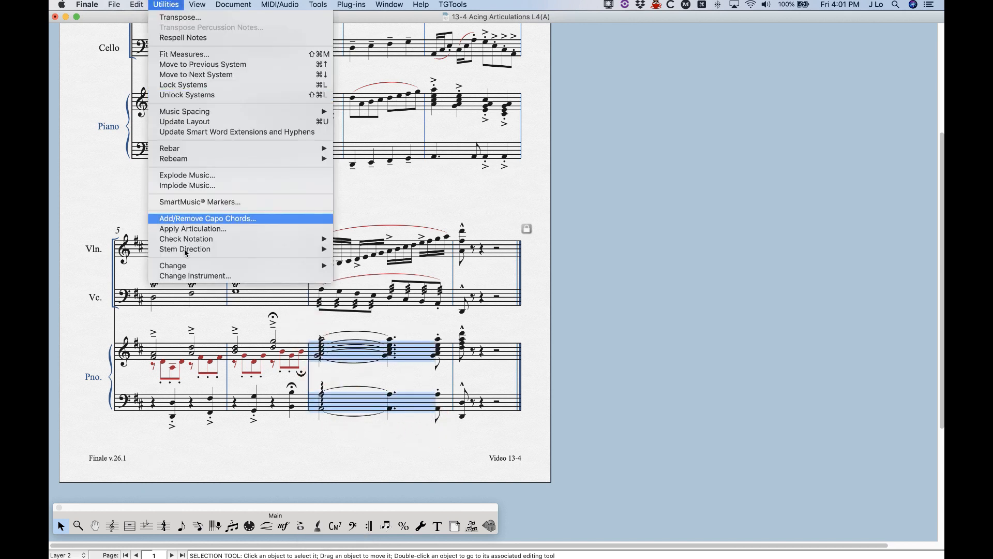
pyautogui.moveTo(272, 268)
pyautogui.click(363, 266)
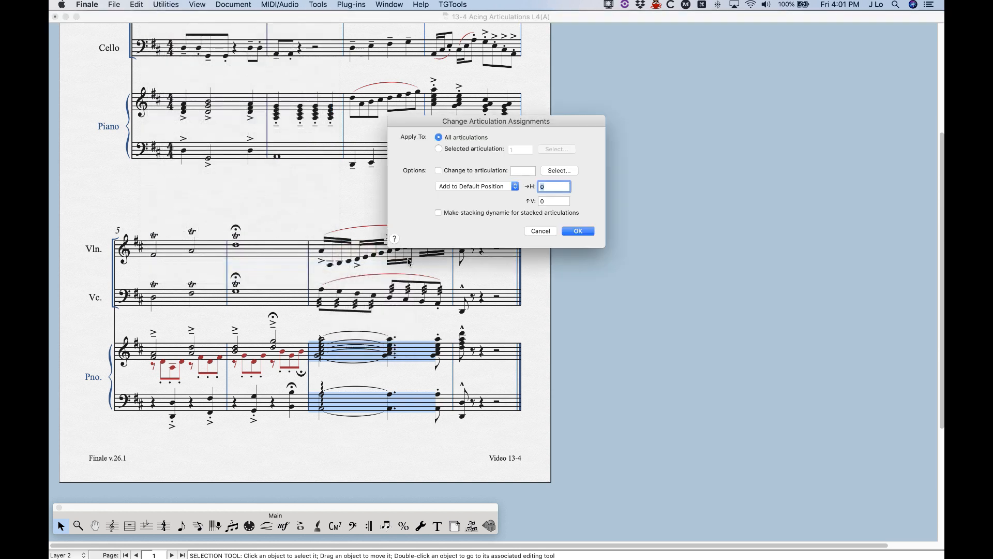
pyautogui.click(502, 188)
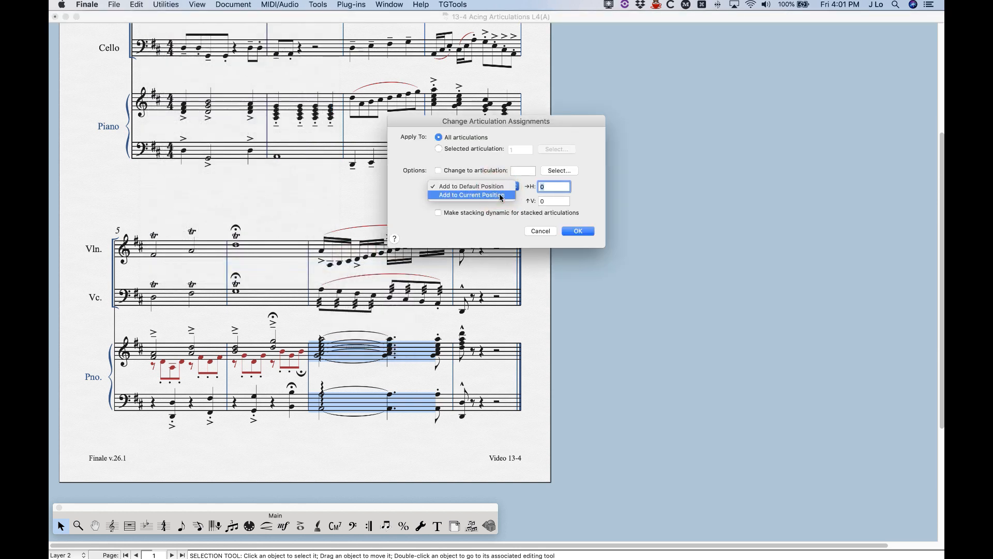
pyautogui.click(502, 197)
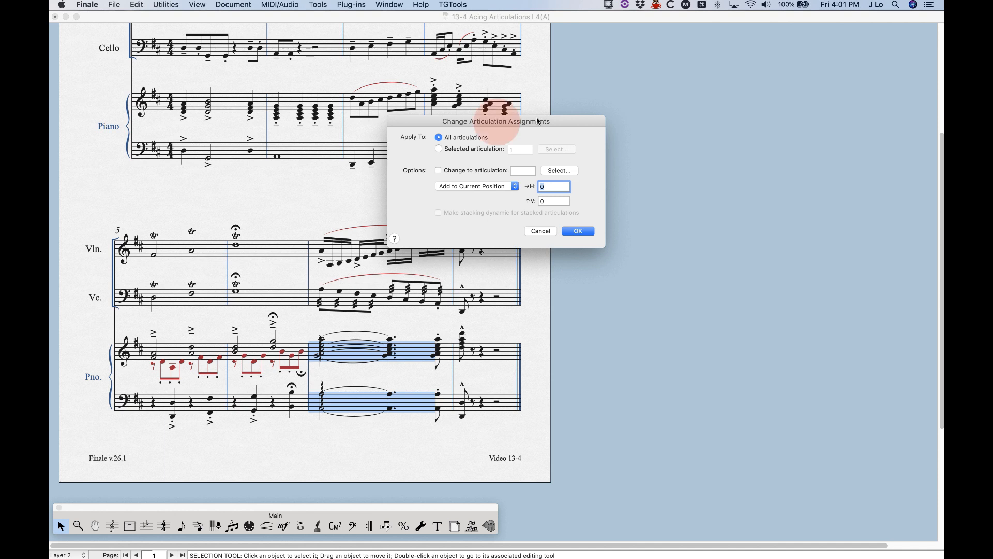
pyautogui.moveTo(497, 126); pyautogui.dragTo(537, 116)
pyautogui.write('-.2')
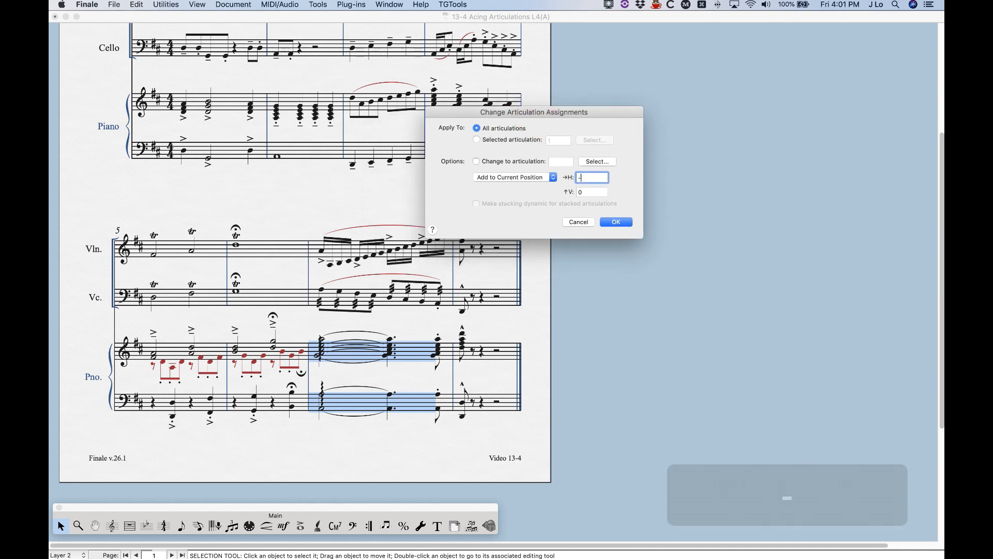
pyautogui.click(619, 223)
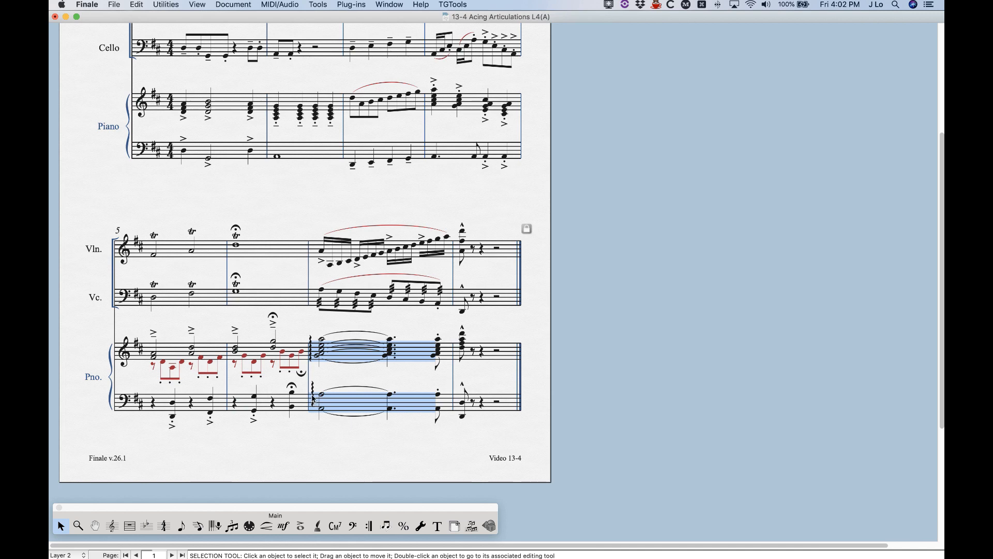
# Set up a Change Articulations edit for articulation 38 across the whole score using Add to Current Position, and cancel it without applying
pyautogui.press('super+a')
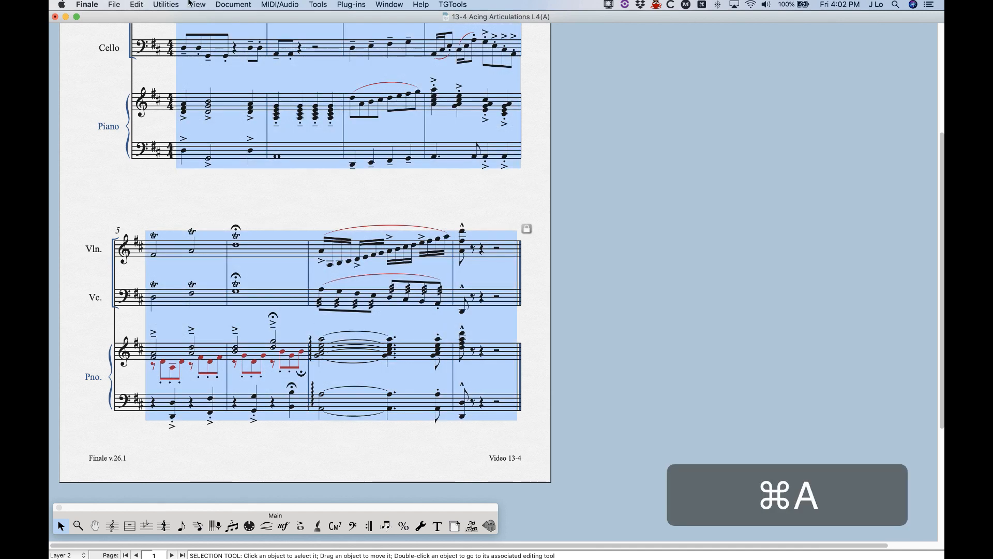
pyautogui.click(155, 4)
pyautogui.moveTo(228, 266)
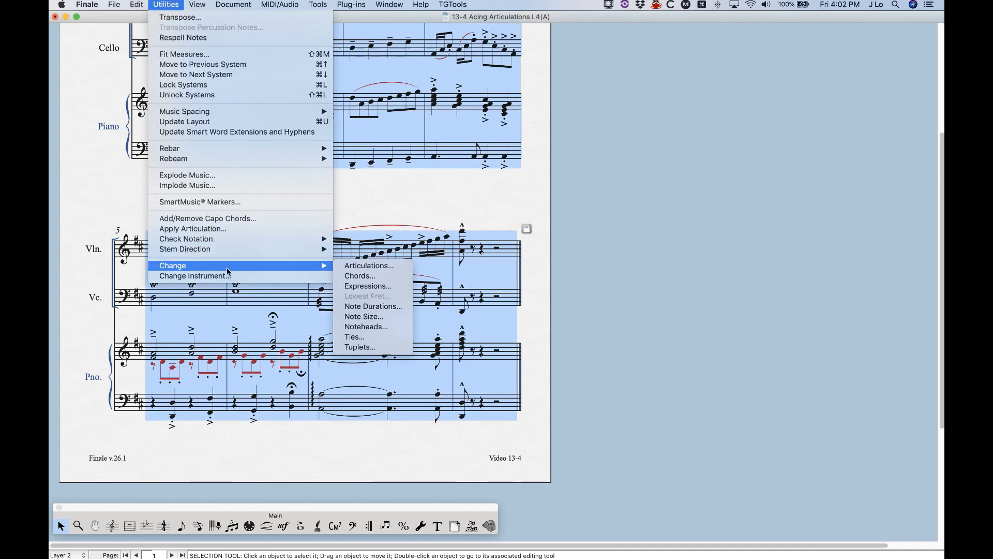
pyautogui.click(367, 265)
pyautogui.click(439, 149)
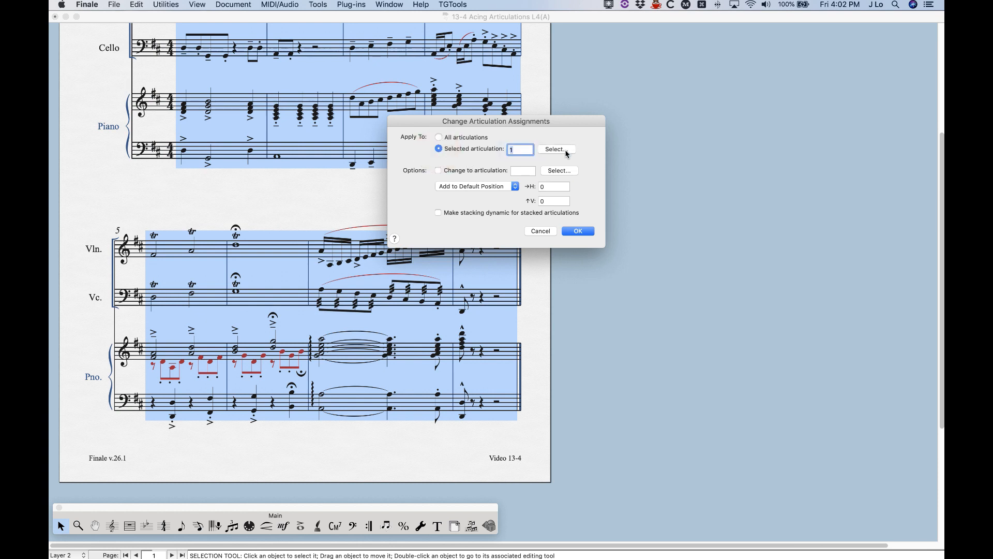
pyautogui.click(566, 151)
pyautogui.scroll(-3, 588, 266)
pyautogui.click(639, 274)
pyautogui.click(853, 364)
pyautogui.click(480, 187)
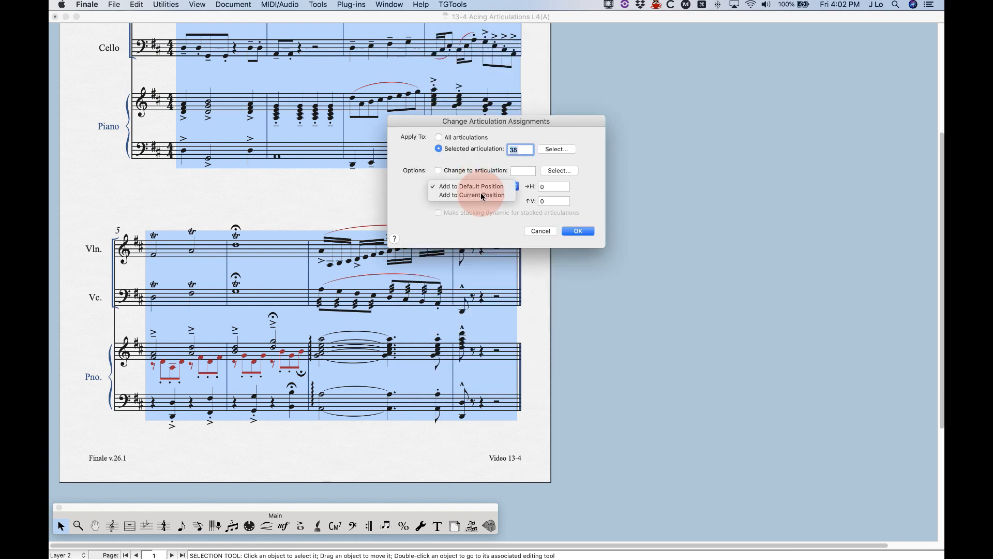
pyautogui.click(482, 196)
pyautogui.click(552, 187)
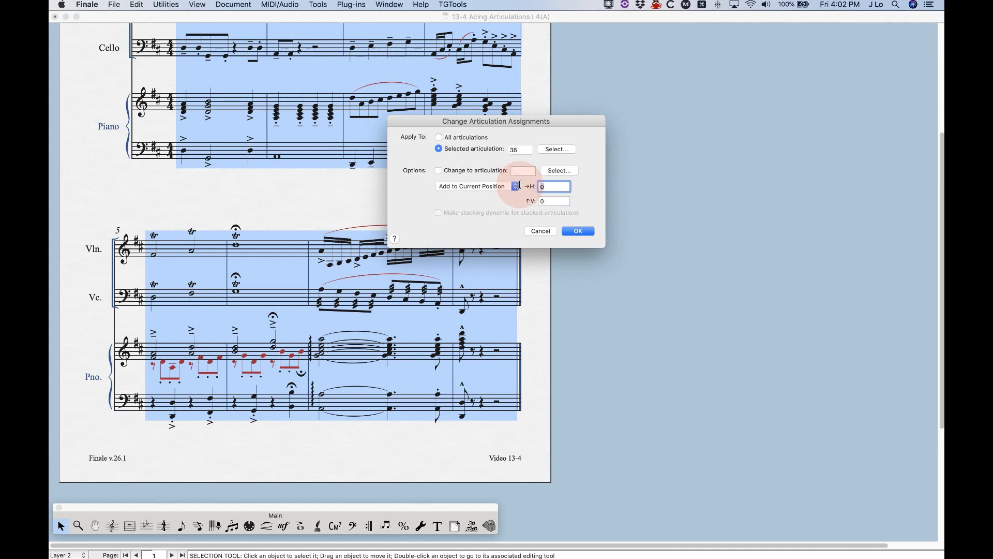
pyautogui.click(540, 231)
pyautogui.click(297, 208)
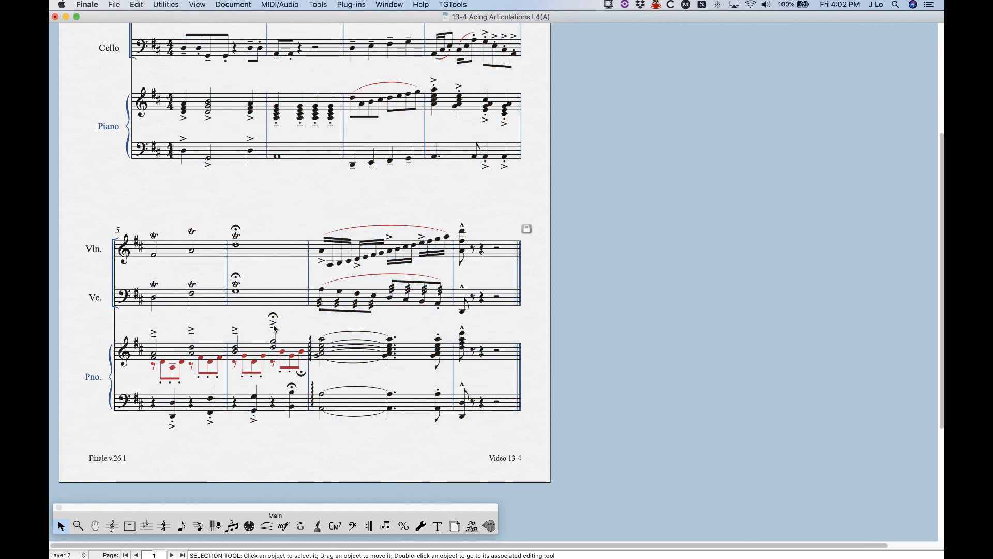
pyautogui.scroll(5, 275, 329)
pyautogui.click(154, 3)
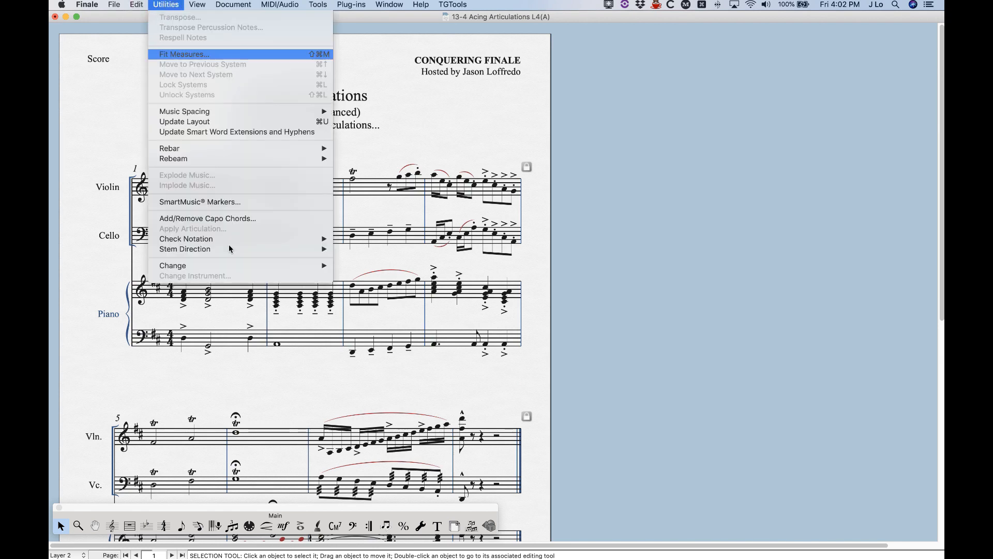
pyautogui.moveTo(228, 269)
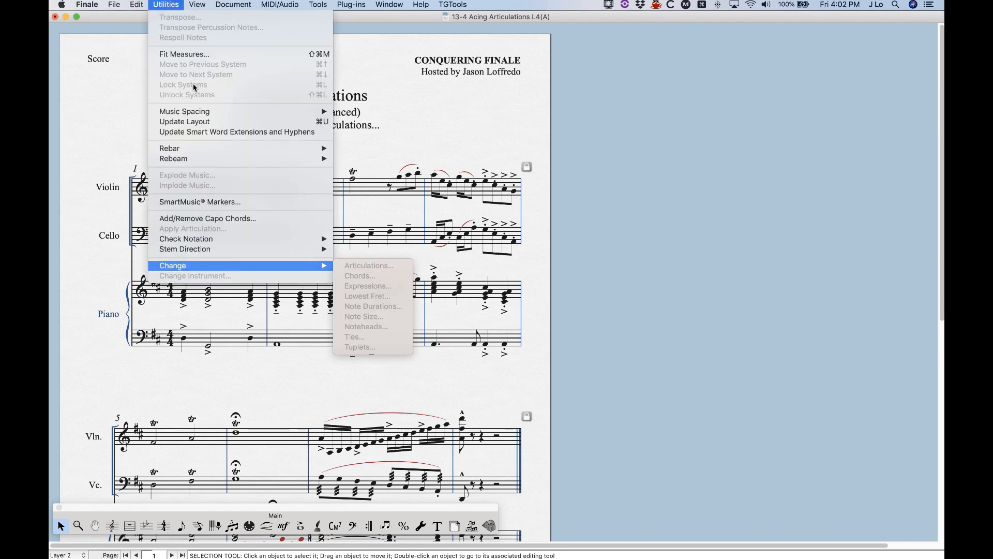
pyautogui.click(166, 6)
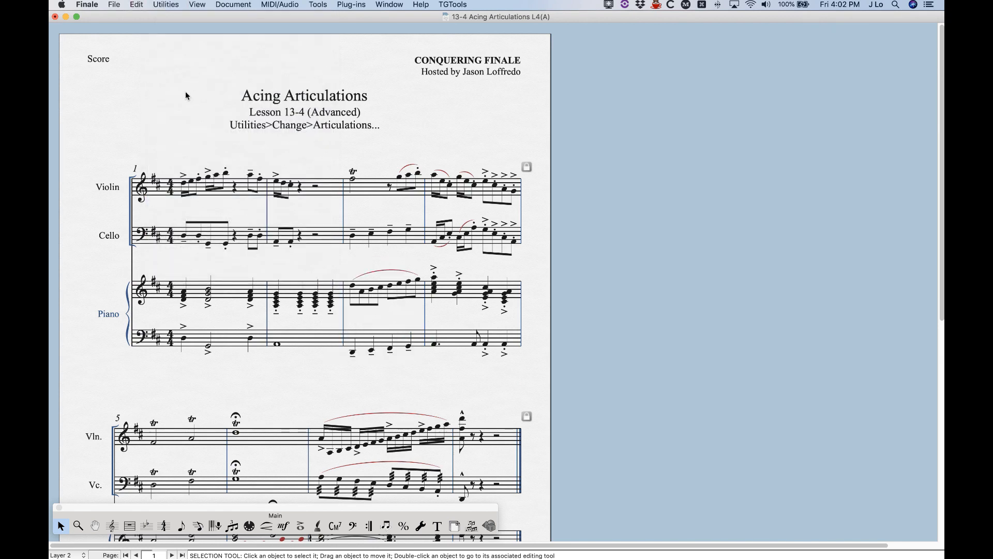